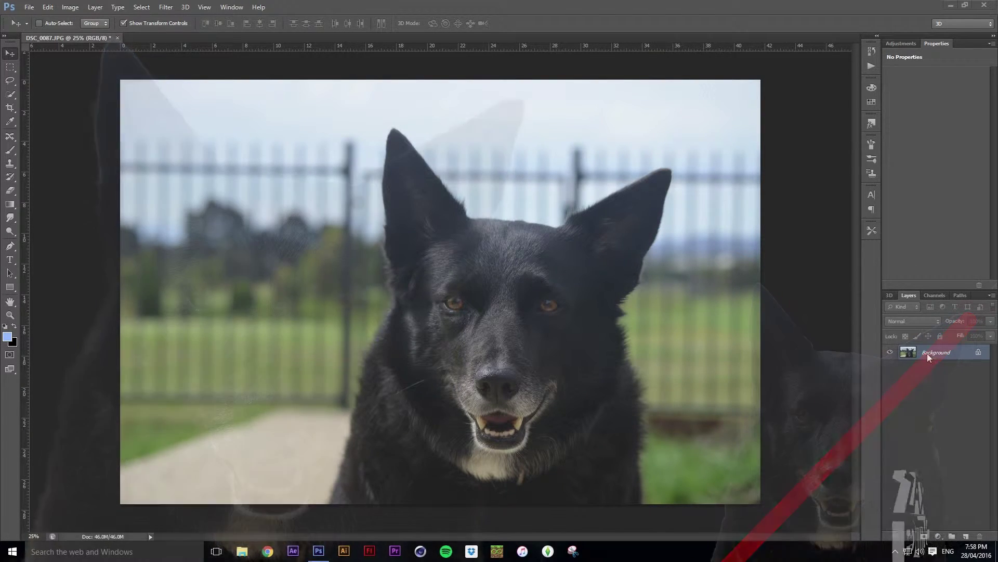
Convert the locked Background into an editable Layer 0.
{"action": "right_click", "coordinate": [924, 351]}
{"action": "left_click", "coordinate": [933, 360]}
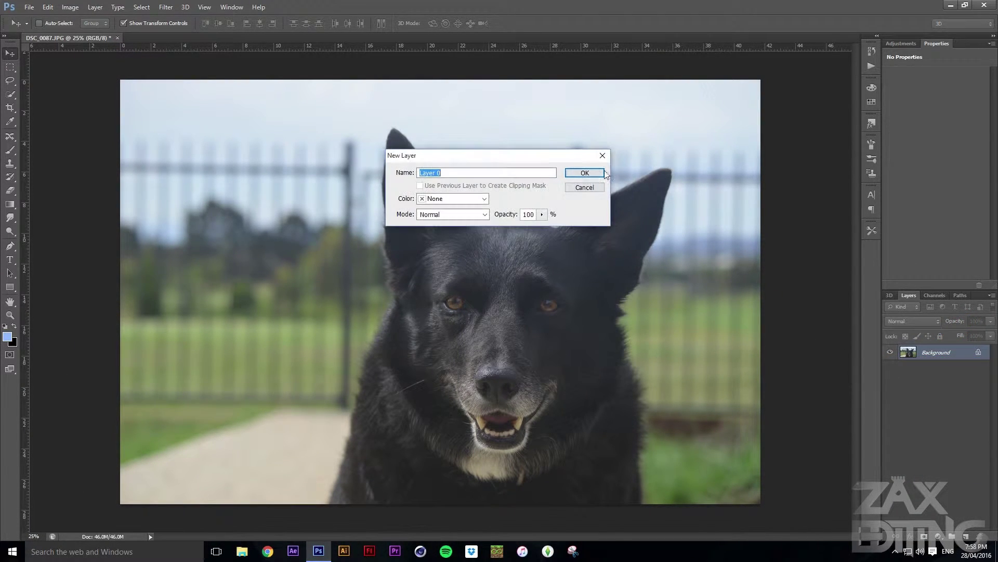
{"action": "left_click", "coordinate": [585, 173]}
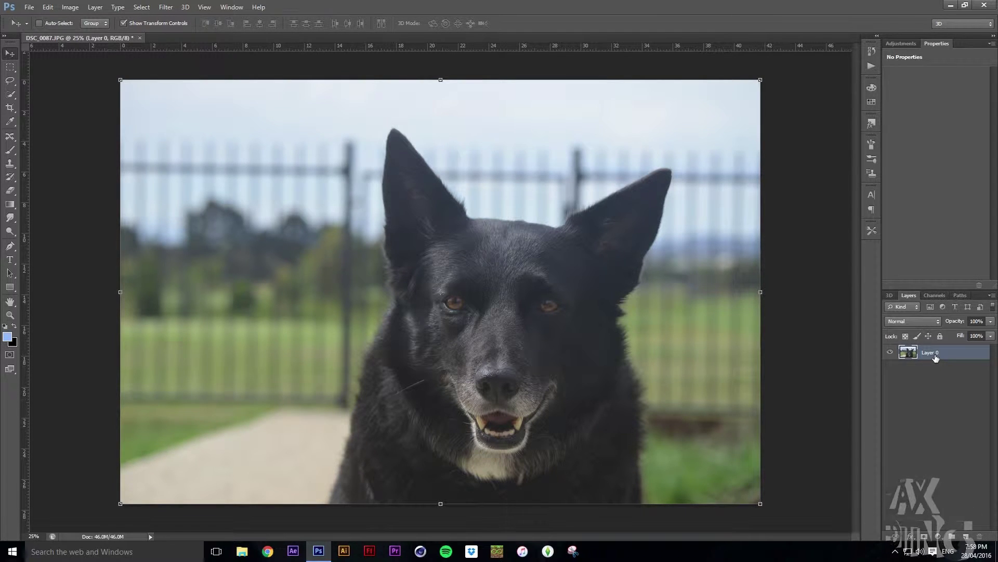
Duplicate Layer 0 and name the copy 'Layer'.
{"action": "key", "text": "ctrl+j"}
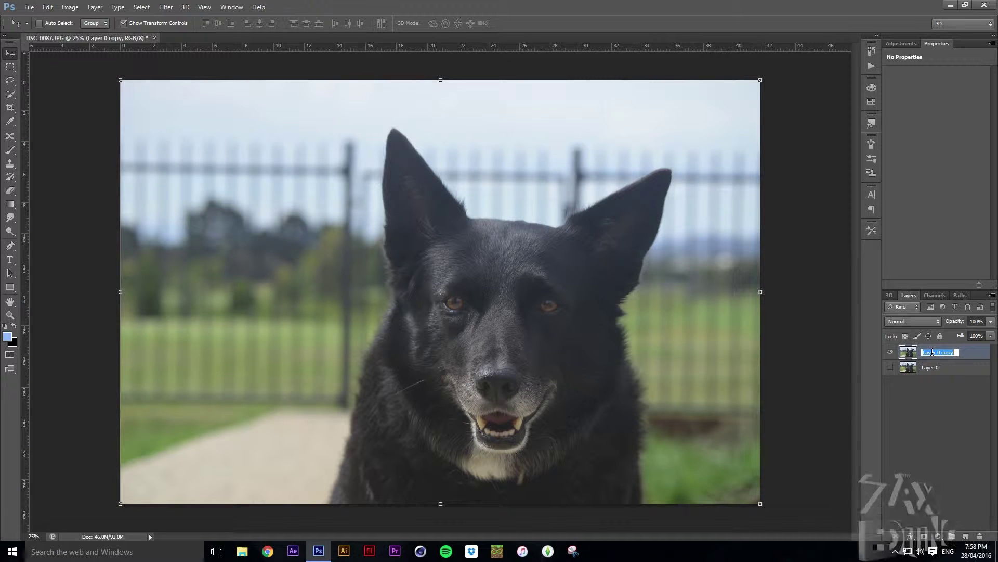
{"action": "type", "text": "Layer"}
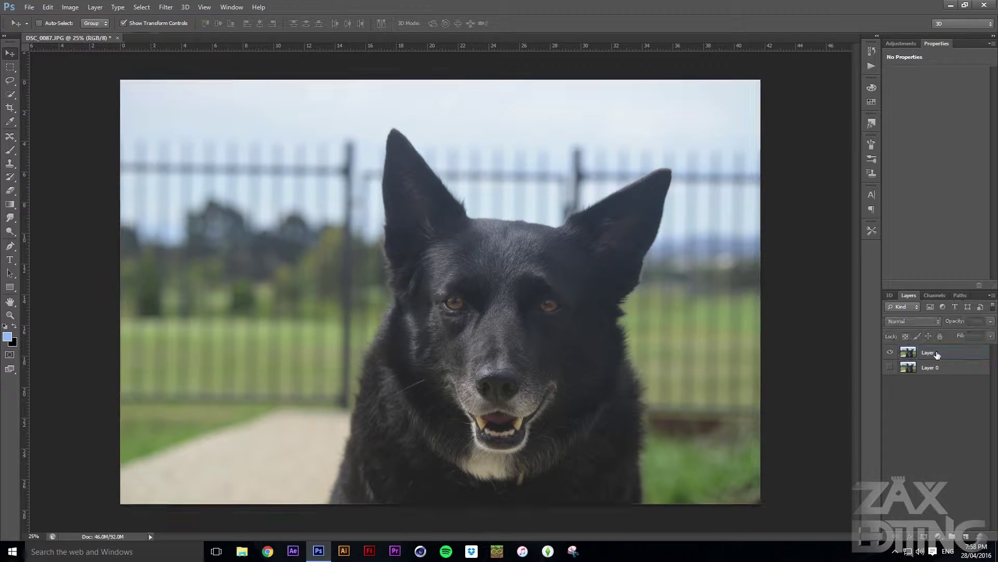
{"action": "key", "text": "Return"}
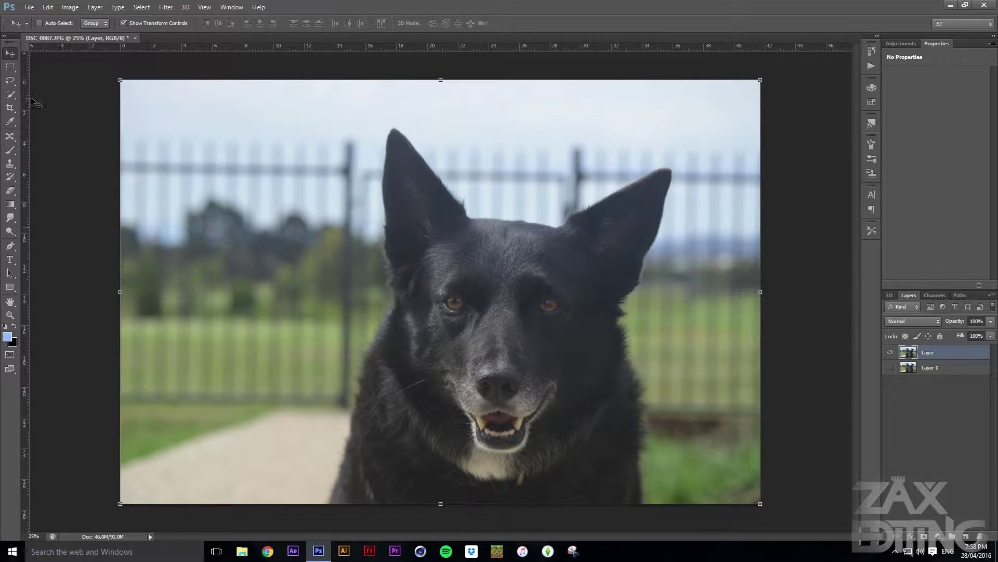
{"action": "left_click", "coordinate": [11, 94]}
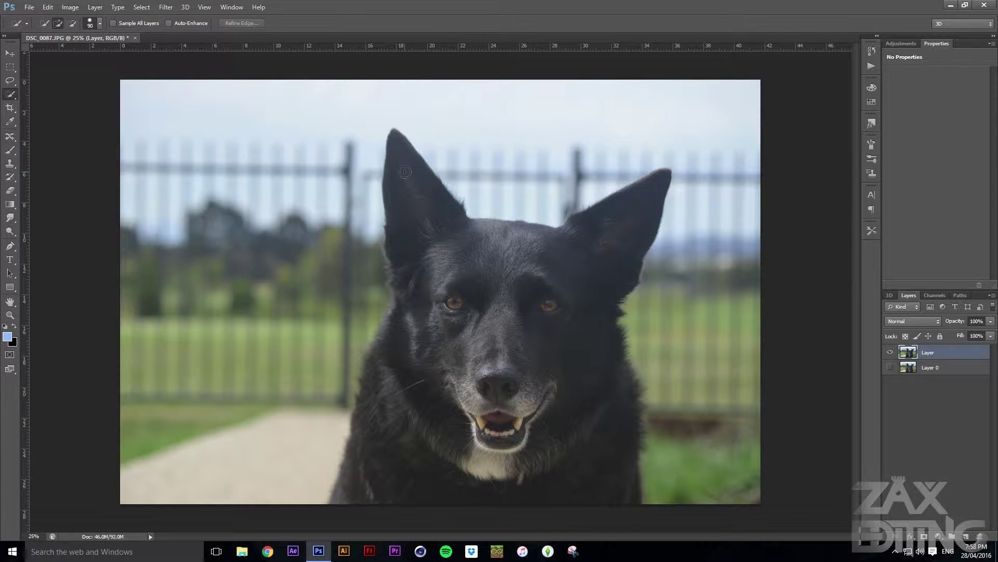
Select the dog with a smaller Quick Selection brush, invert, delete the garden, and deselect.
{"action": "key", "text": "bracketleft"}
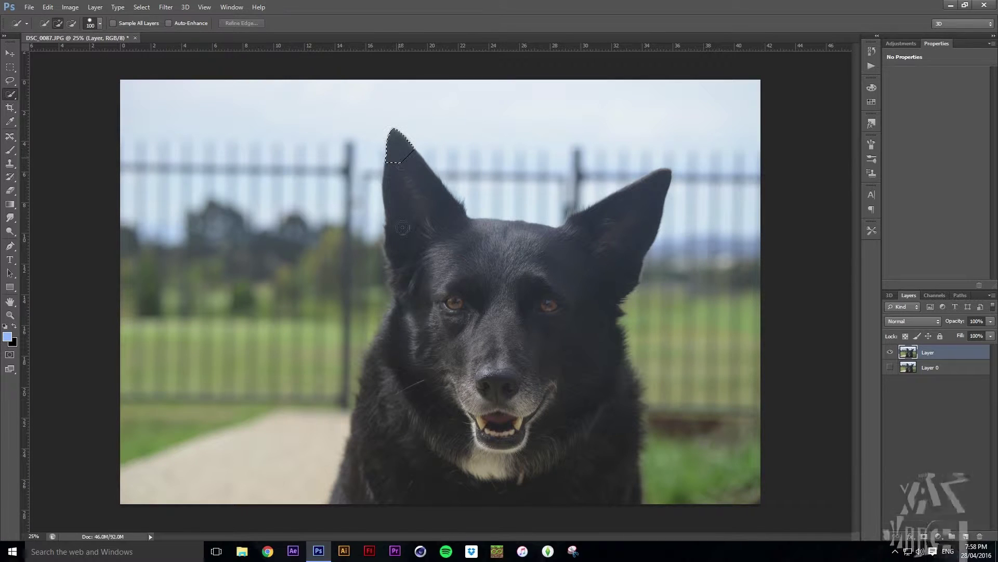
{"action": "mouse_move", "coordinate": [405, 171]}
{"action": "left_mouse_down"}
{"action": "mouse_move", "coordinate": [361, 461]}
{"action": "mouse_move", "coordinate": [582, 491]}
{"action": "mouse_move", "coordinate": [580, 294]}
{"action": "left_mouse_up"}
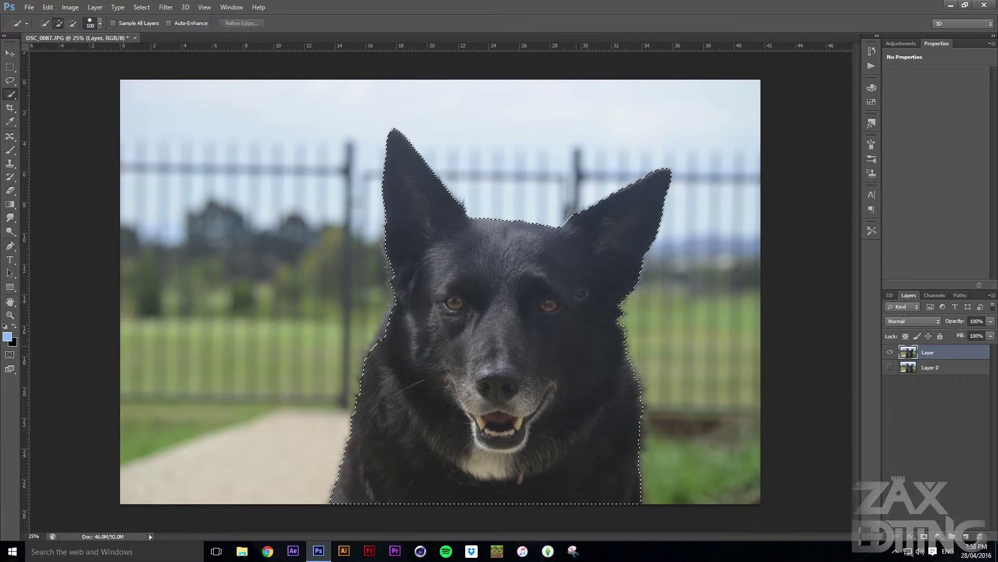
{"action": "left_click_drag", "start_coordinate": [604, 248], "coordinate": [602, 250]}
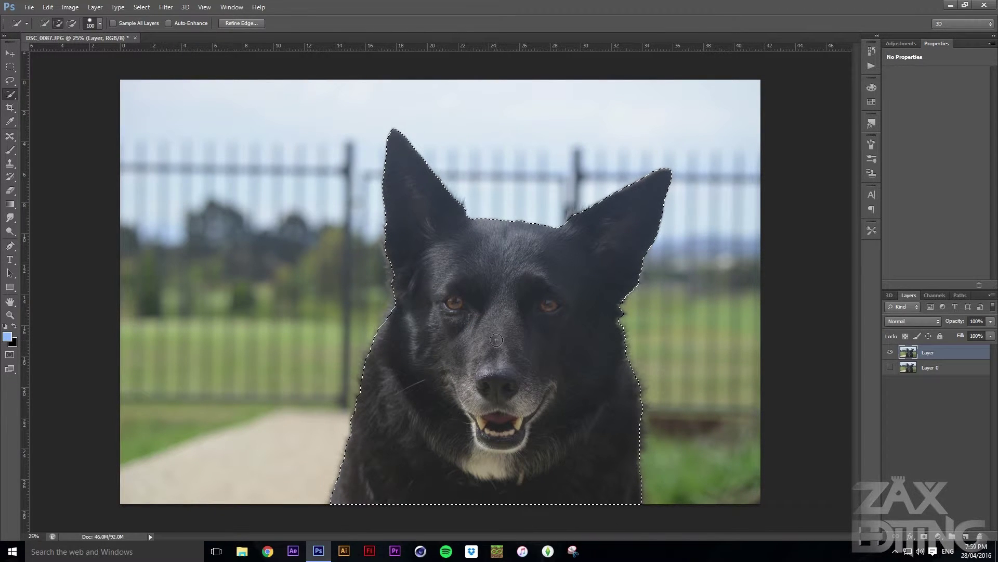
{"action": "key", "text": "ctrl+shift+i"}
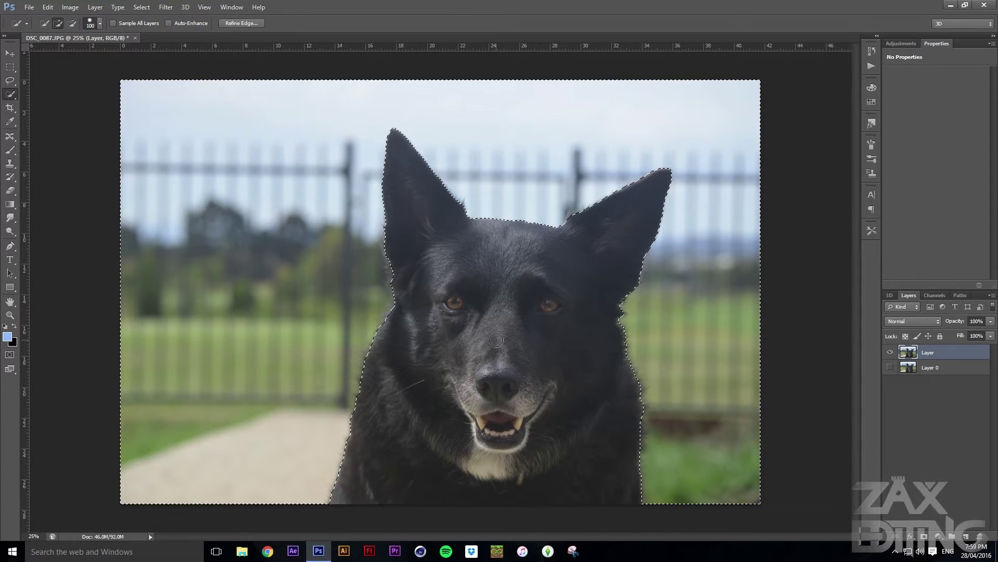
{"action": "key", "text": "Delete"}
{"action": "key", "text": "ctrl+d"}
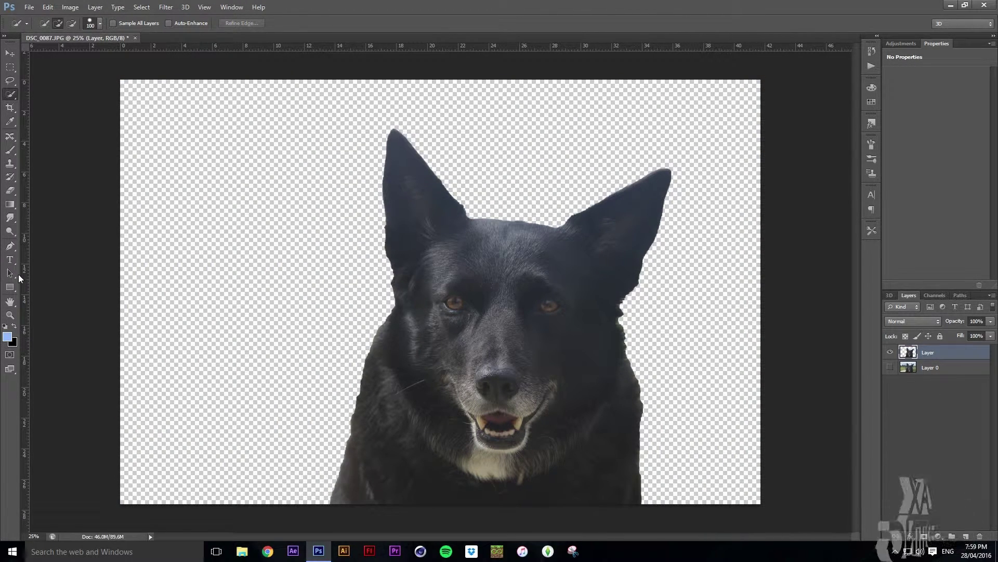
{"action": "left_click", "coordinate": [965, 536]}
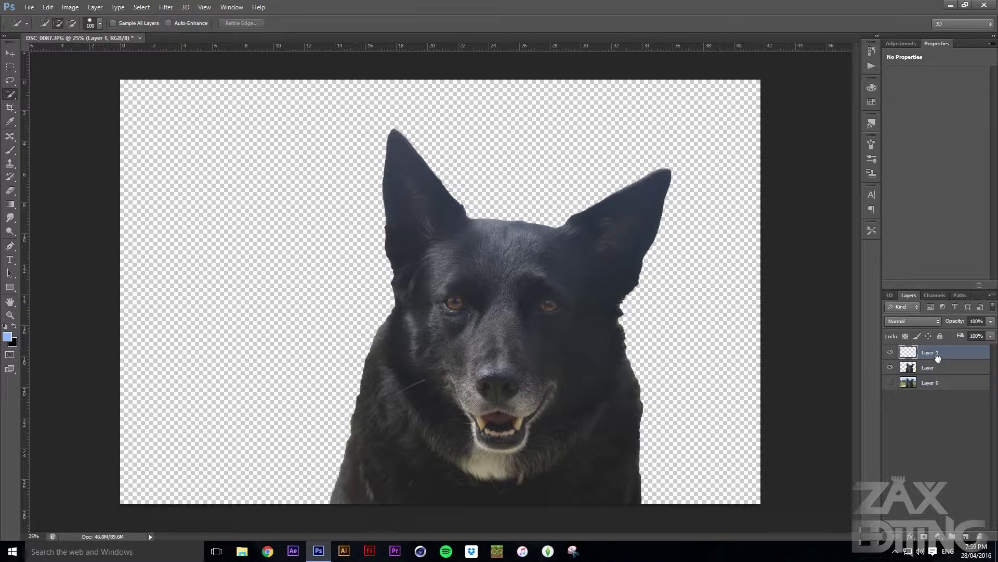
{"action": "left_click_drag", "start_coordinate": [938, 357], "coordinate": [938, 373]}
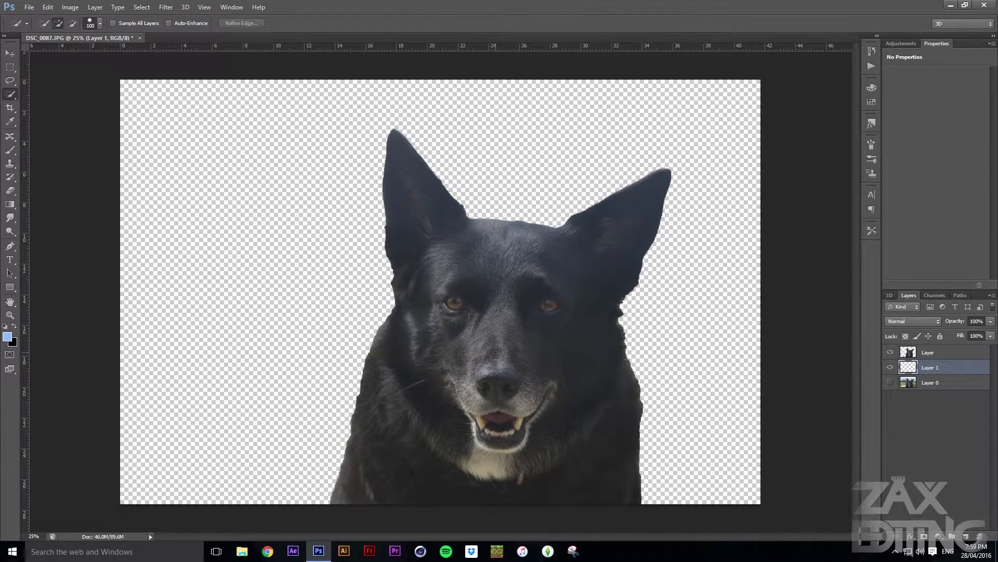
{"action": "key", "text": "alt+BackSpace"}
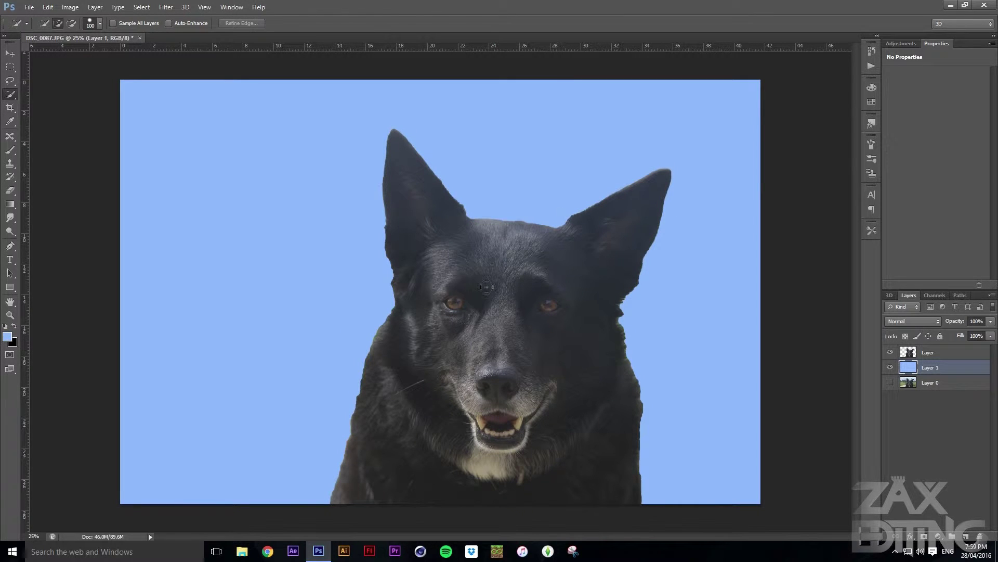
{"action": "key", "text": "x"}
{"action": "scroll", "coordinate": [360, 398], "scroll_direction": "up", "scroll_amount": 4}
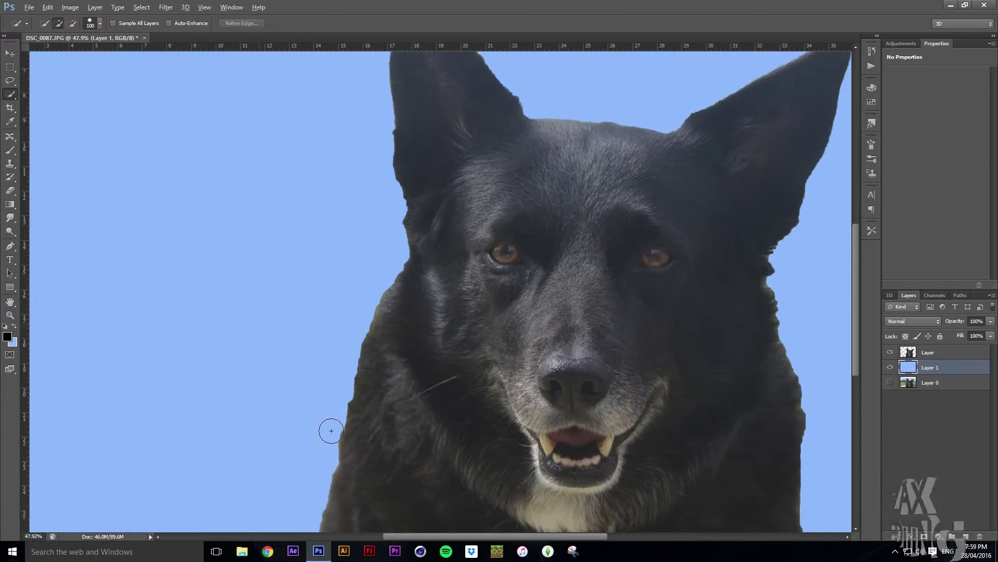
{"action": "scroll", "coordinate": [345, 415], "scroll_direction": "down", "scroll_amount": 5}
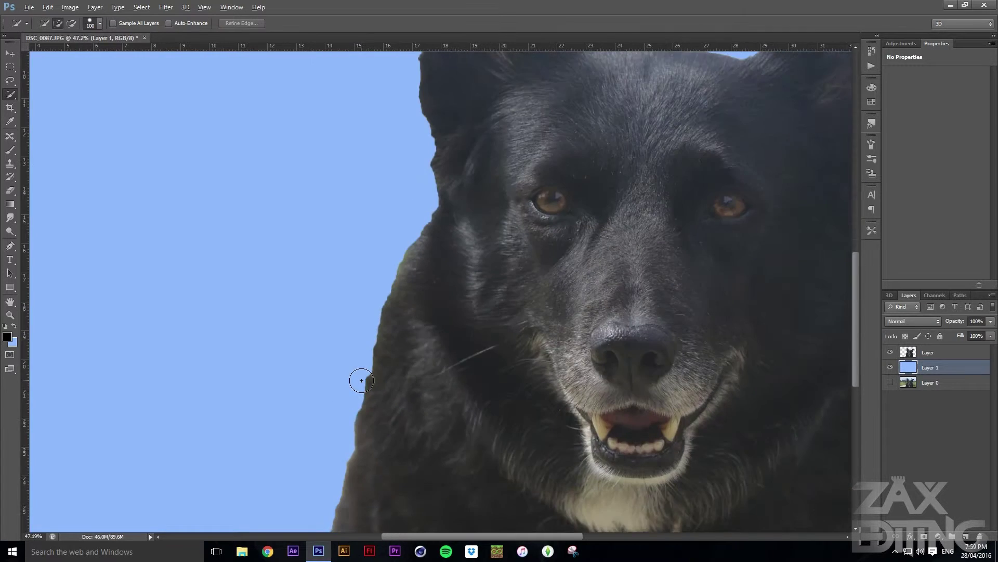
{"action": "scroll", "coordinate": [407, 194], "scroll_direction": "down", "scroll_amount": 1}
{"action": "key", "text": "alt"}
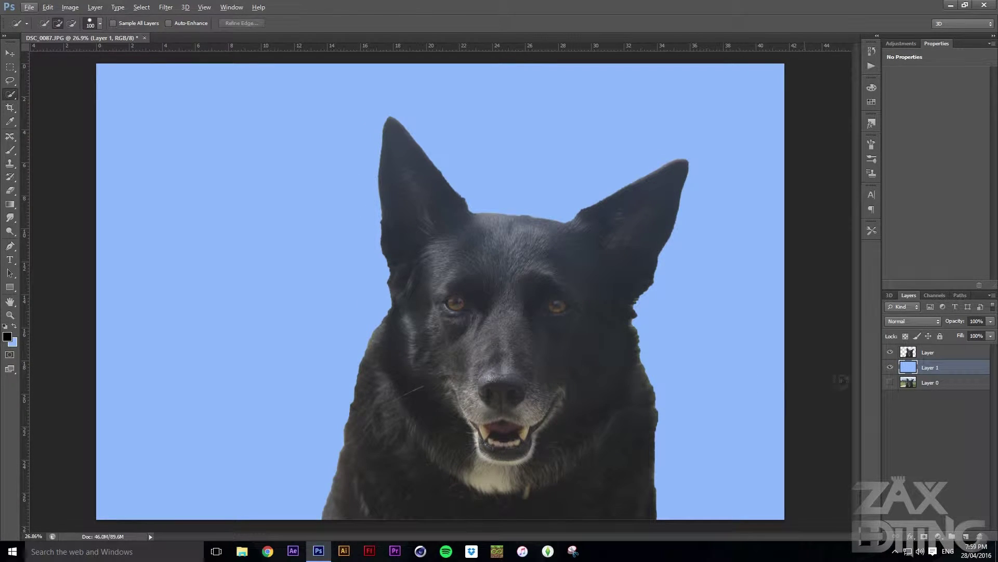
{"action": "key", "text": "Delete"}
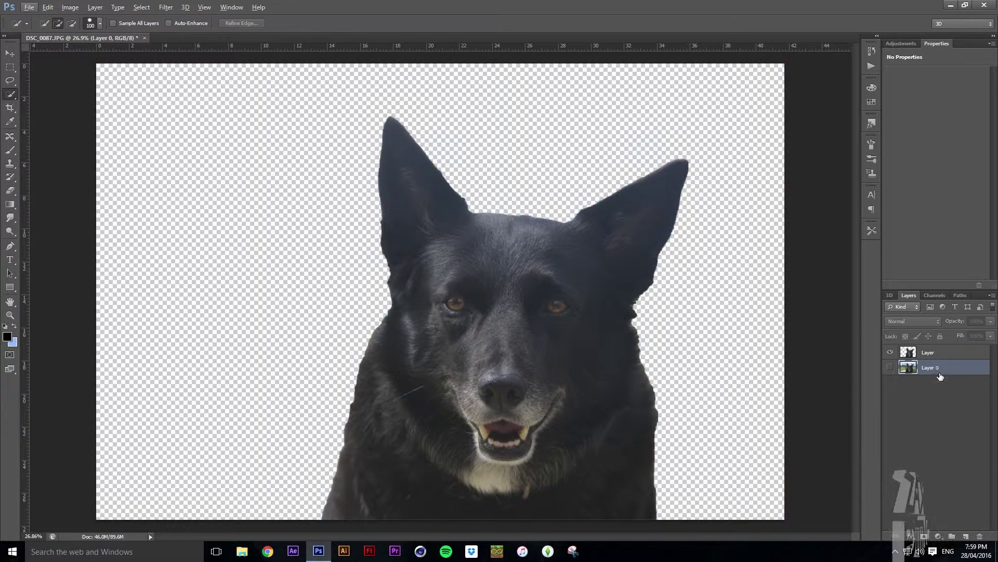
Open Refine Edge on the dog selection, move the dialog aside, and show the View Mode list.
{"action": "left_click", "coordinate": [912, 352]}
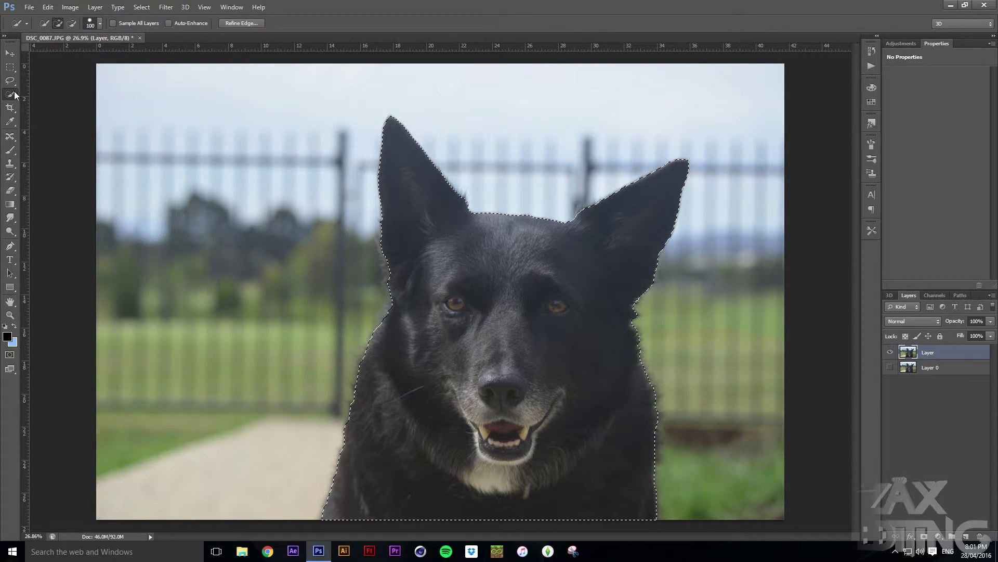
{"action": "right_click", "coordinate": [521, 314]}
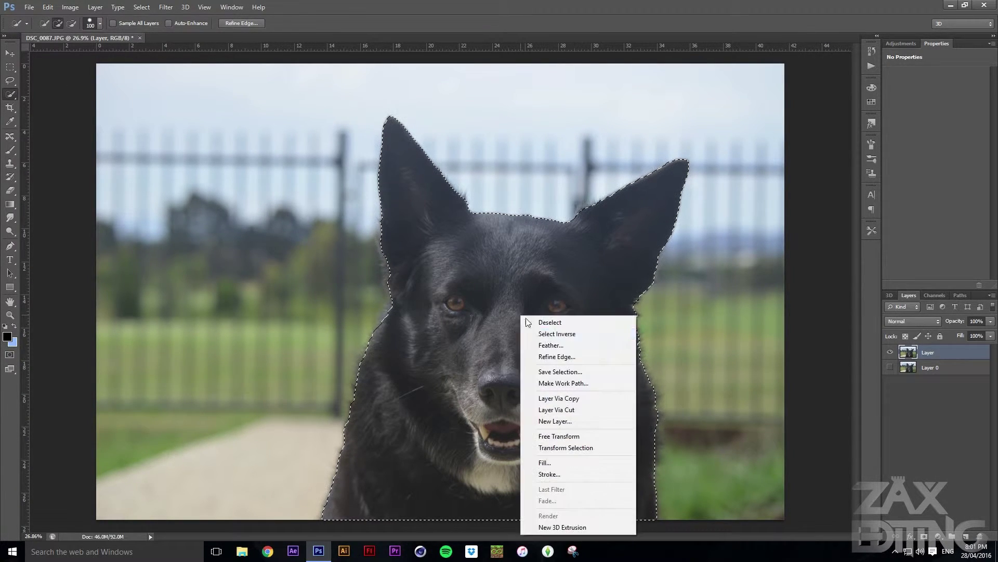
{"action": "left_click", "coordinate": [554, 358]}
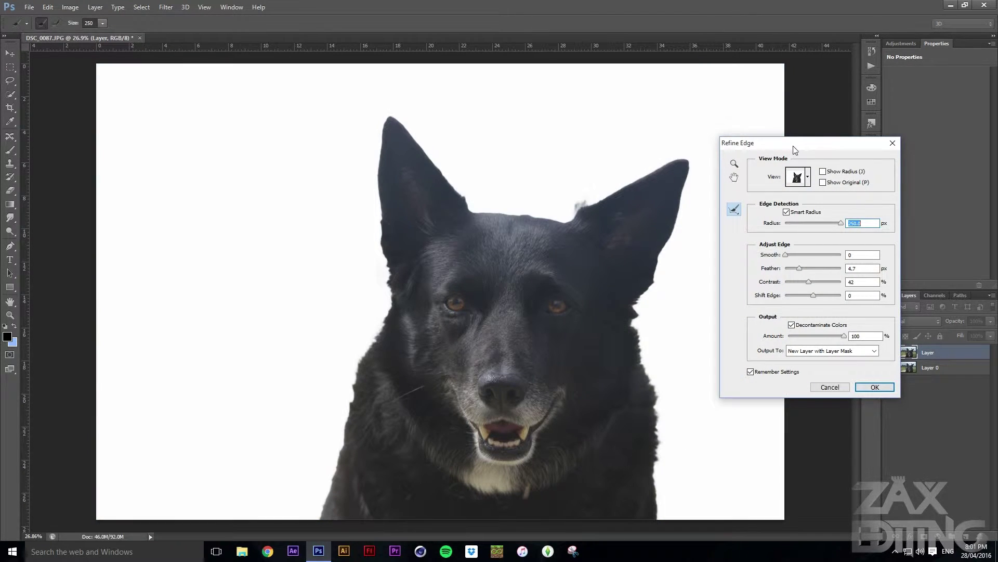
{"action": "left_click_drag", "start_coordinate": [794, 150], "coordinate": [771, 132]}
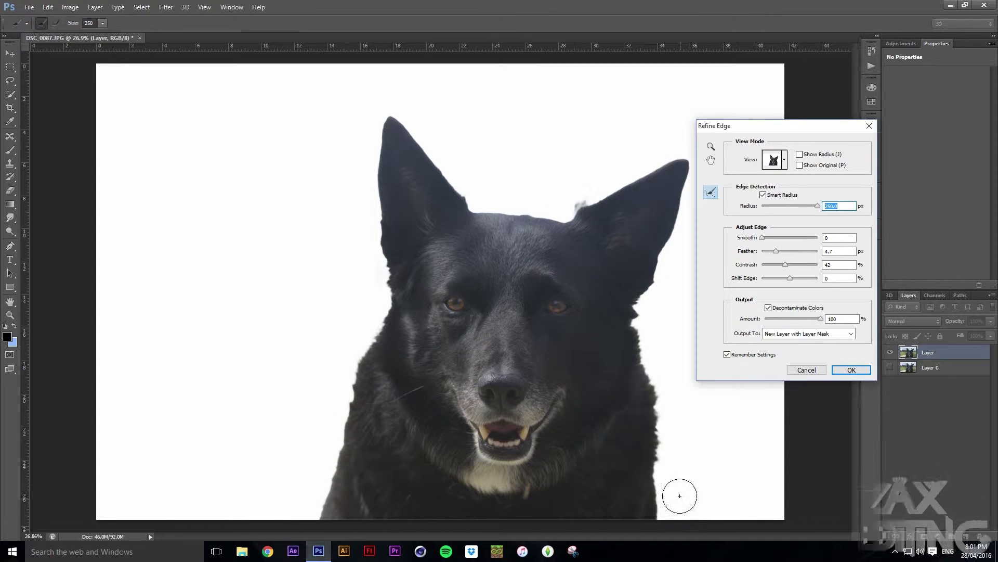
{"action": "left_click", "coordinate": [784, 161]}
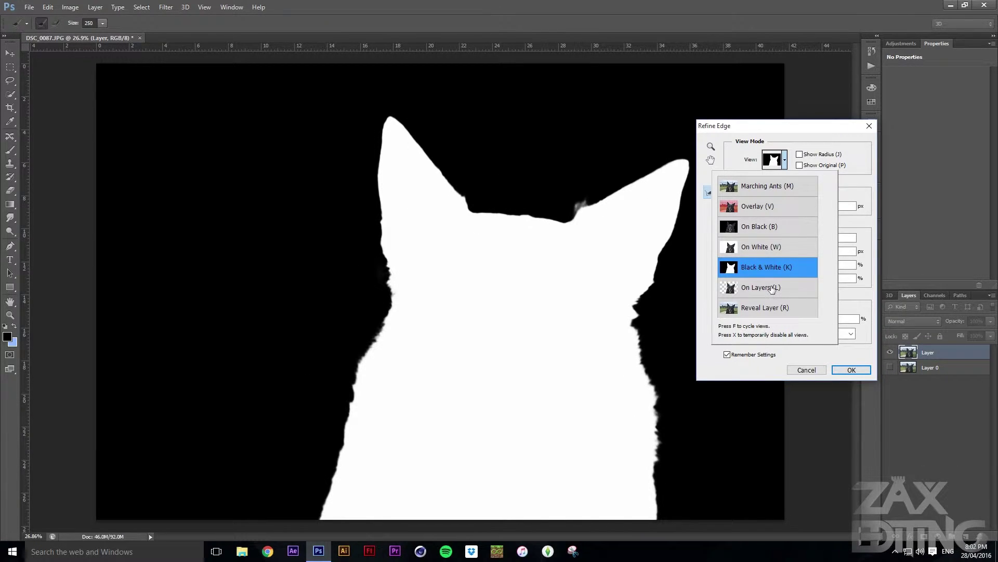
Compare On Layers and Reveal Layer previews, settle on On White, and toggle Show Radius.
{"action": "left_click", "coordinate": [768, 287]}
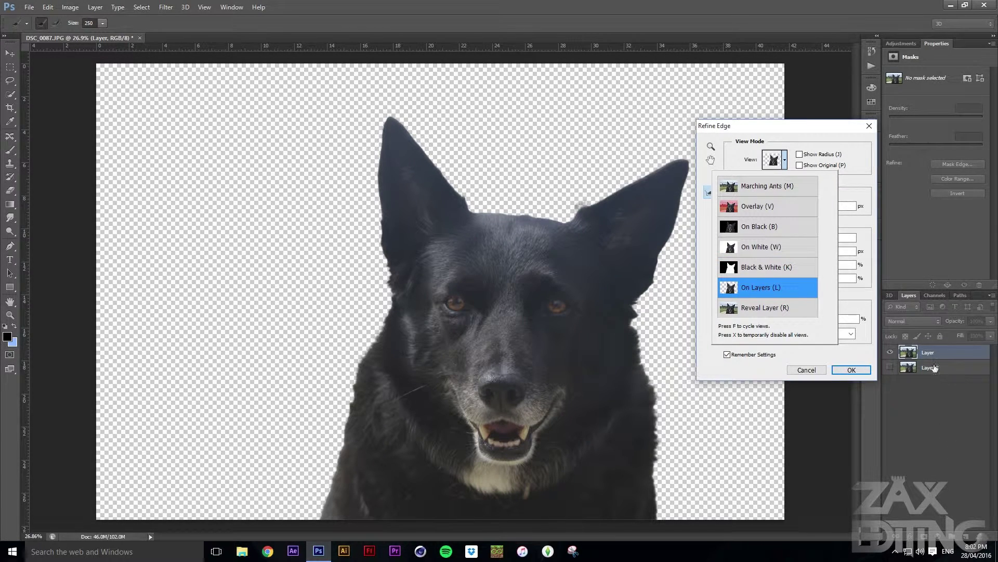
{"action": "left_click", "coordinate": [776, 312]}
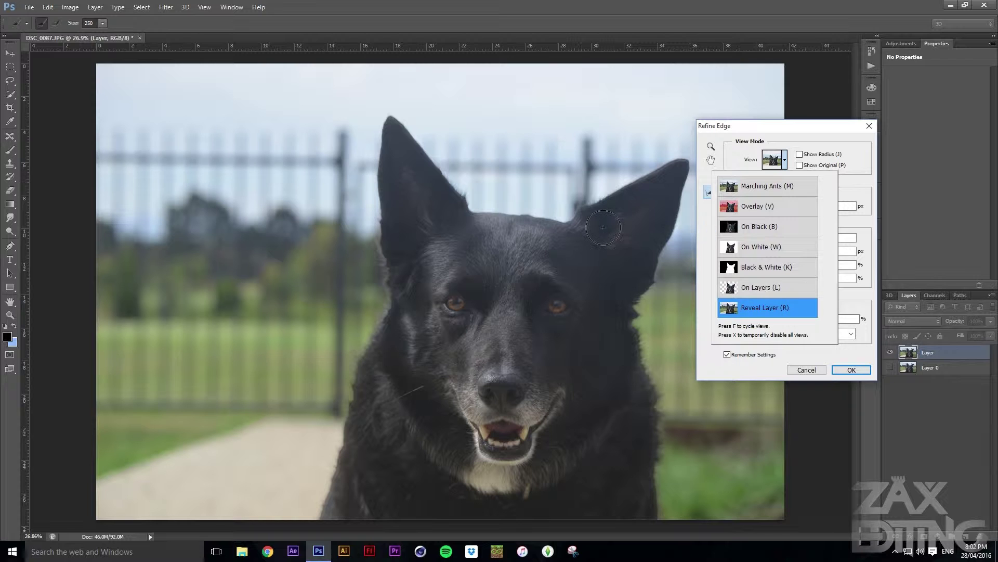
{"action": "left_click", "coordinate": [769, 291]}
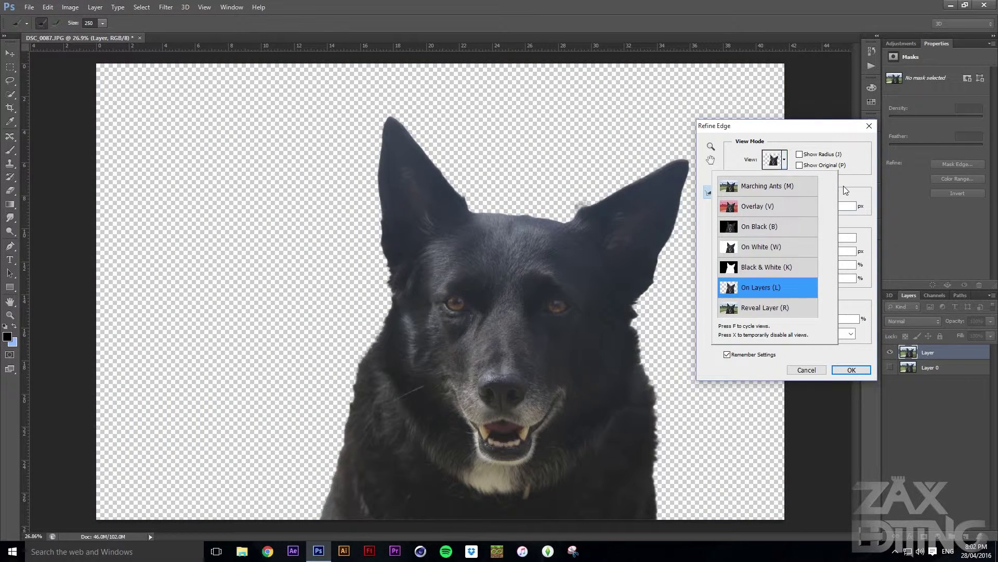
{"action": "left_click", "coordinate": [844, 185]}
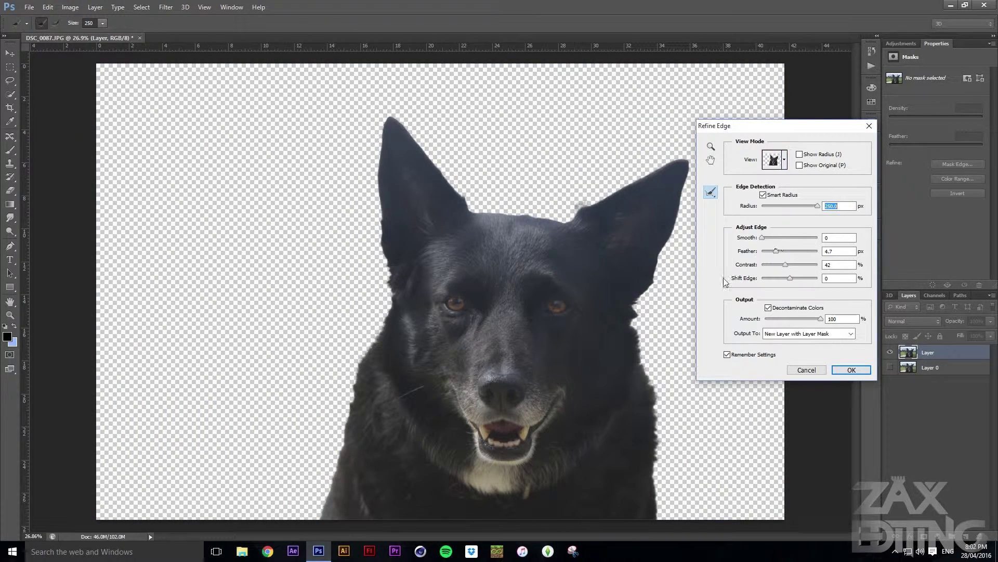
{"action": "left_click", "coordinate": [785, 160]}
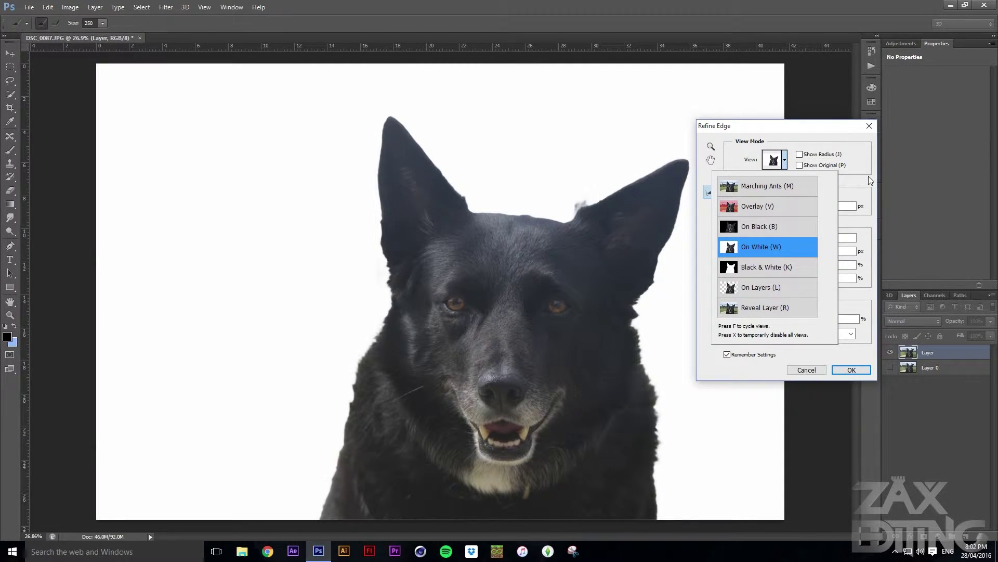
{"action": "left_click", "coordinate": [870, 180]}
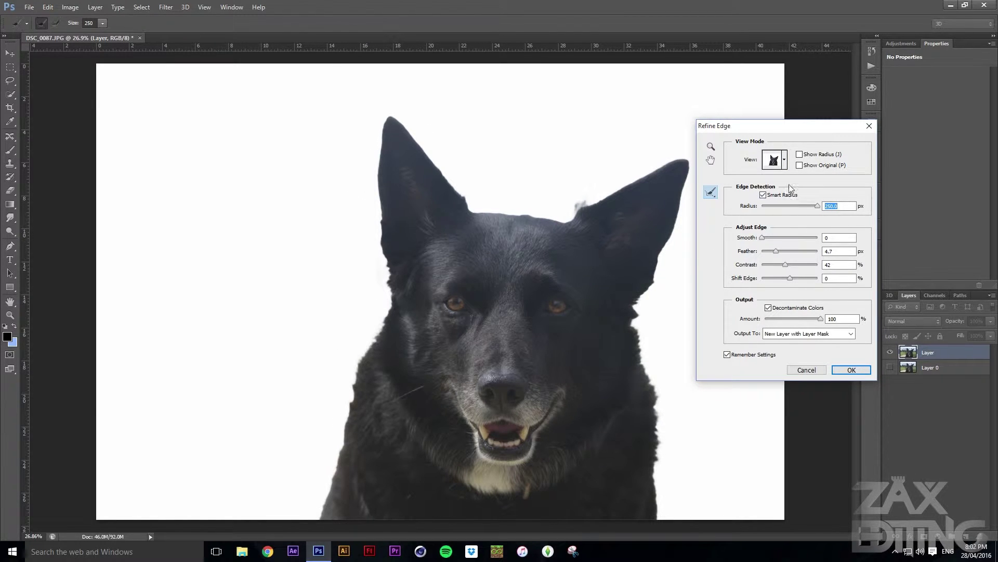
{"action": "left_click", "coordinate": [800, 154]}
{"action": "left_click", "coordinate": [800, 155]}
Turn off Show Original, set the edge radius to 59.1 px, and hide the radius band.
{"action": "left_click", "coordinate": [799, 166]}
{"action": "left_click", "coordinate": [800, 155]}
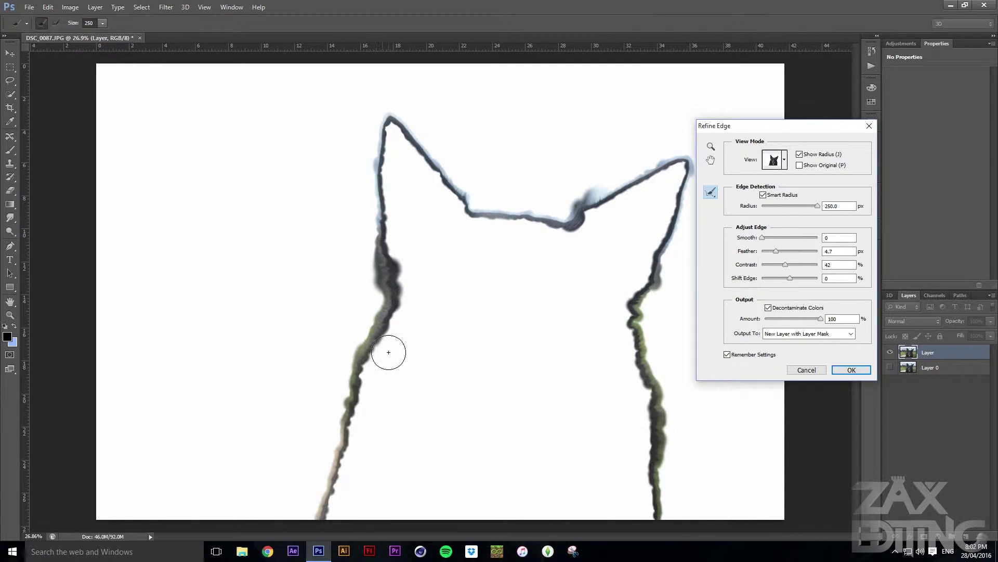
{"action": "mouse_move", "coordinate": [817, 206]}
{"action": "left_mouse_down"}
{"action": "mouse_move", "coordinate": [775, 204]}
{"action": "mouse_move", "coordinate": [832, 207]}
{"action": "left_mouse_up"}
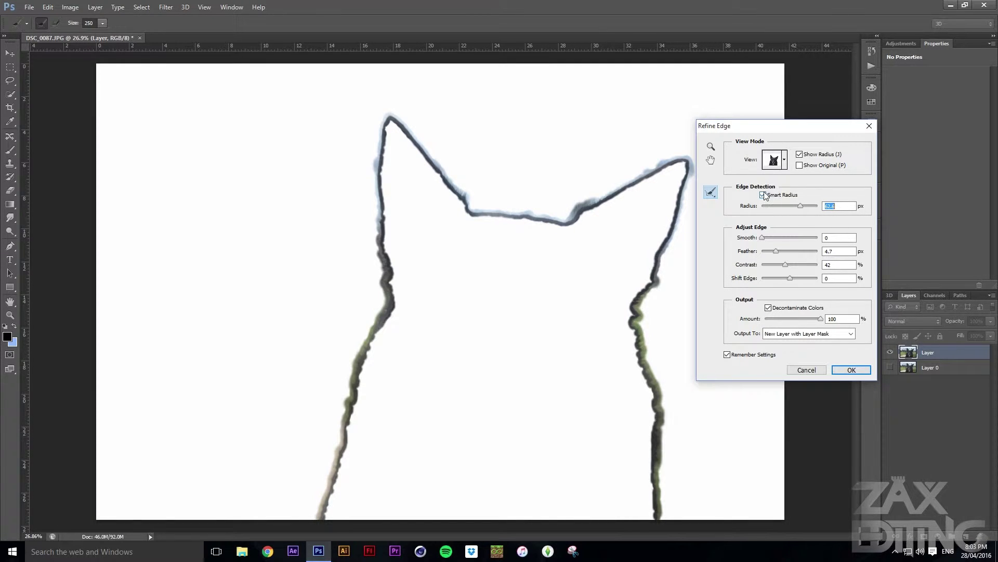
{"action": "left_click_drag", "start_coordinate": [792, 209], "coordinate": [801, 209]}
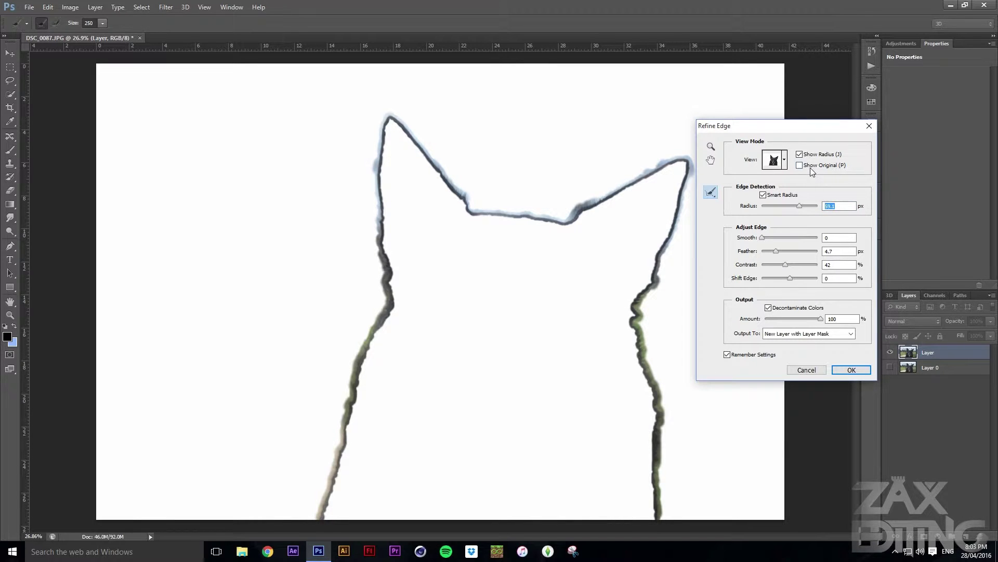
{"action": "left_click", "coordinate": [800, 154]}
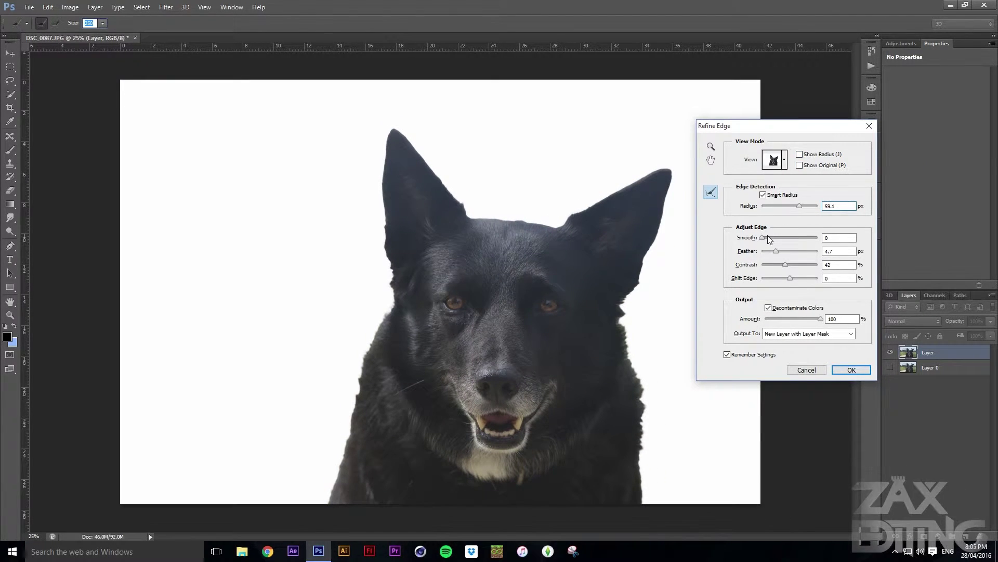
{"action": "left_click", "coordinate": [710, 146]}
{"action": "left_click", "coordinate": [651, 378]}
{"action": "left_click", "coordinate": [657, 359]}
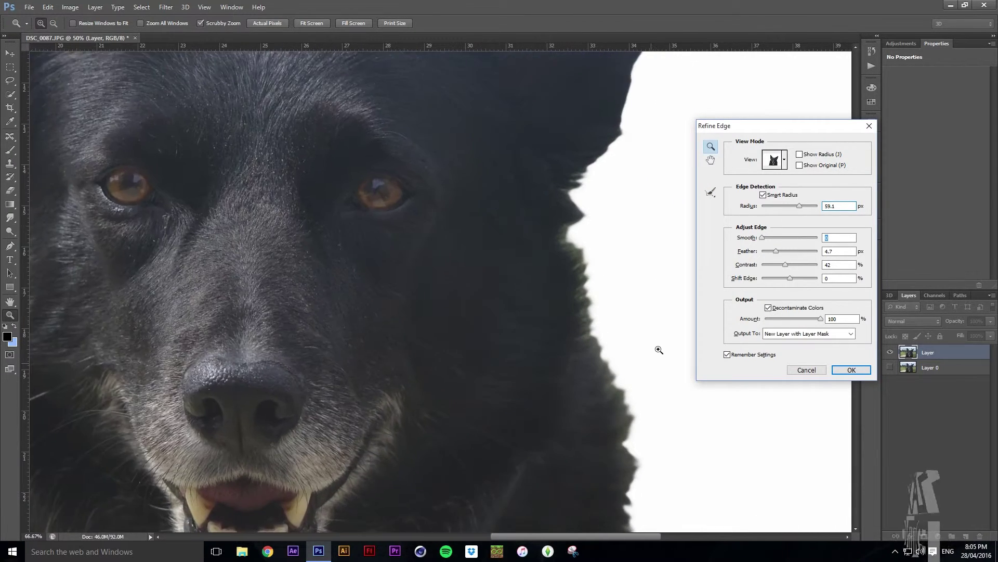
{"action": "left_click", "coordinate": [656, 351]}
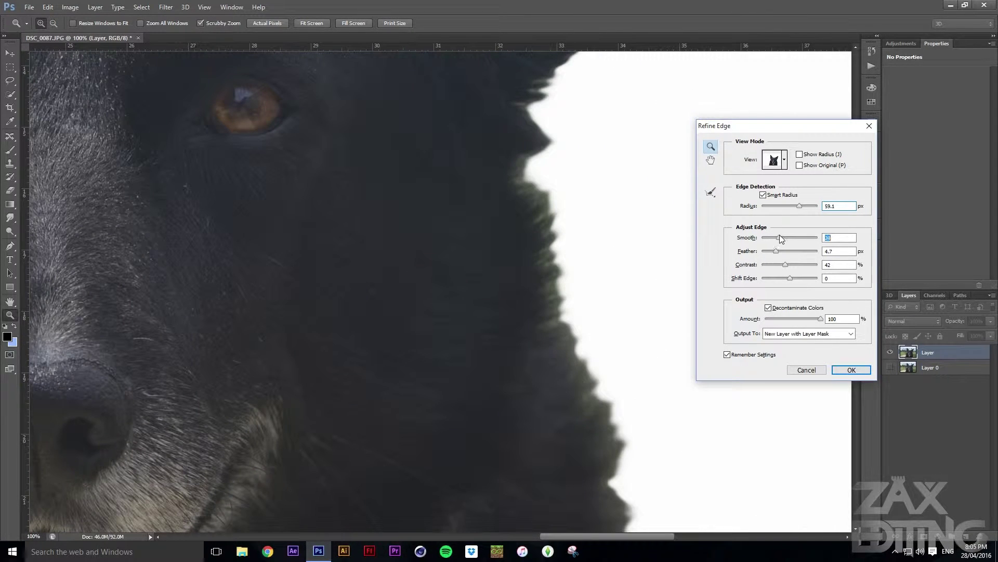
{"action": "left_click_drag", "start_coordinate": [780, 236], "coordinate": [782, 237]}
{"action": "key", "text": "shift+Up"}
{"action": "key", "text": "shift+Up"}
{"action": "key", "text": "shift+Up"}
{"action": "key", "text": "shift+Up"}
{"action": "key", "text": "shift+Up"}
{"action": "key", "text": "shift+Up"}
{"action": "key", "text": "shift+Up"}
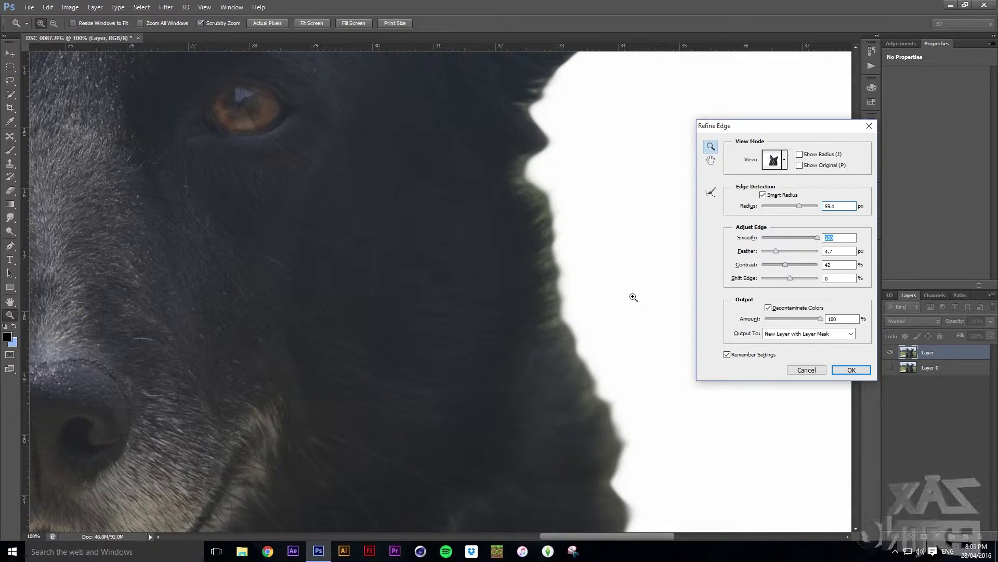
{"action": "left_click_drag", "start_coordinate": [769, 236], "coordinate": [728, 239]}
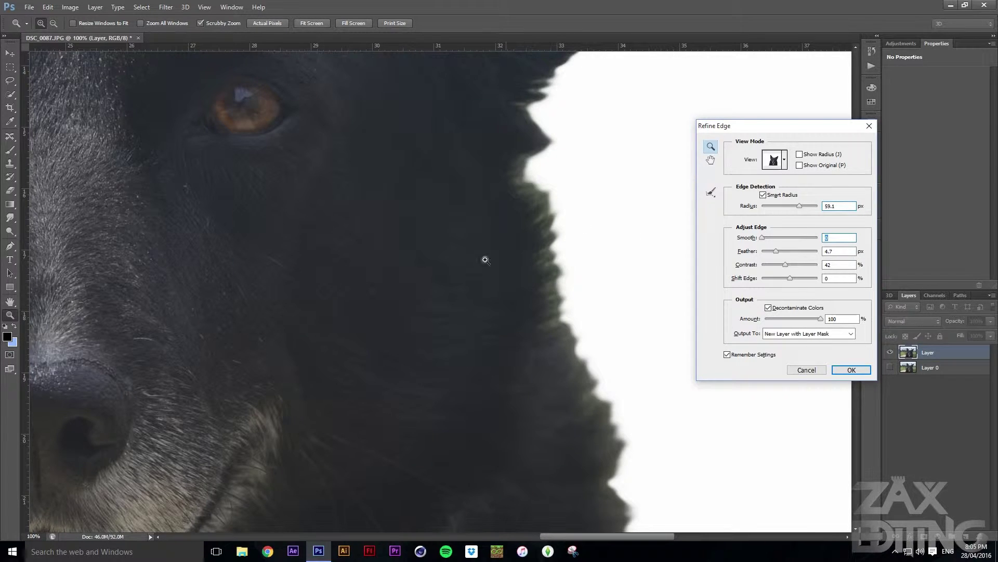
{"action": "left_click_drag", "start_coordinate": [450, 274], "coordinate": [401, 294]}
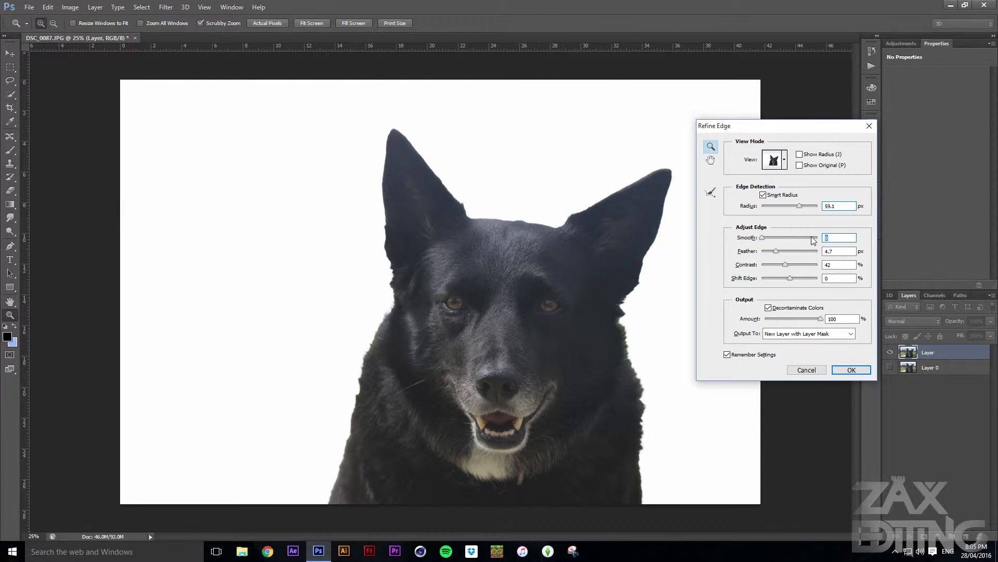
Raise the edge Feather to 102.7 px and bring Shift Edge back near zero.
{"action": "key", "text": "alt"}
{"action": "left_click", "coordinate": [711, 191]}
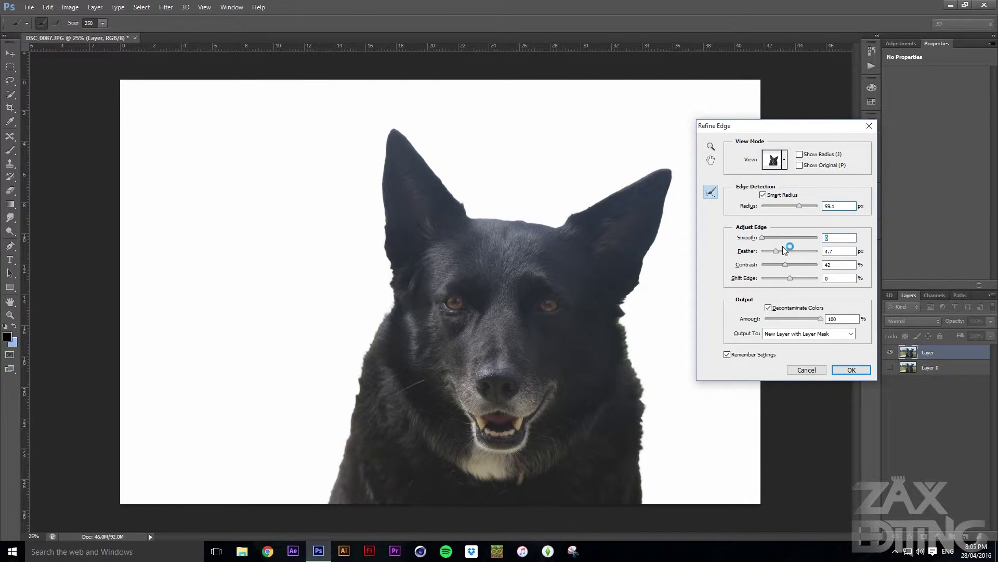
{"action": "mouse_move", "coordinate": [777, 252]}
{"action": "left_mouse_down"}
{"action": "mouse_move", "coordinate": [805, 251]}
{"action": "mouse_move", "coordinate": [755, 256]}
{"action": "mouse_move", "coordinate": [822, 252]}
{"action": "mouse_move", "coordinate": [785, 252]}
{"action": "left_mouse_up"}
{"action": "mouse_move", "coordinate": [785, 252]}
{"action": "left_mouse_down"}
{"action": "mouse_move", "coordinate": [804, 249]}
{"action": "mouse_move", "coordinate": [775, 254]}
{"action": "mouse_move", "coordinate": [798, 249]}
{"action": "left_mouse_up"}
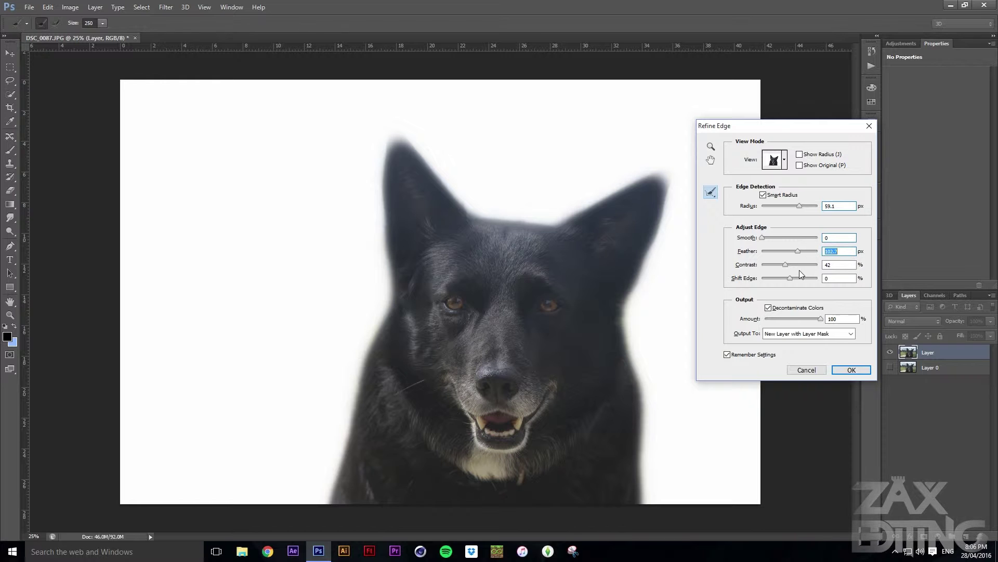
{"action": "left_click_drag", "start_coordinate": [791, 279], "coordinate": [807, 276]}
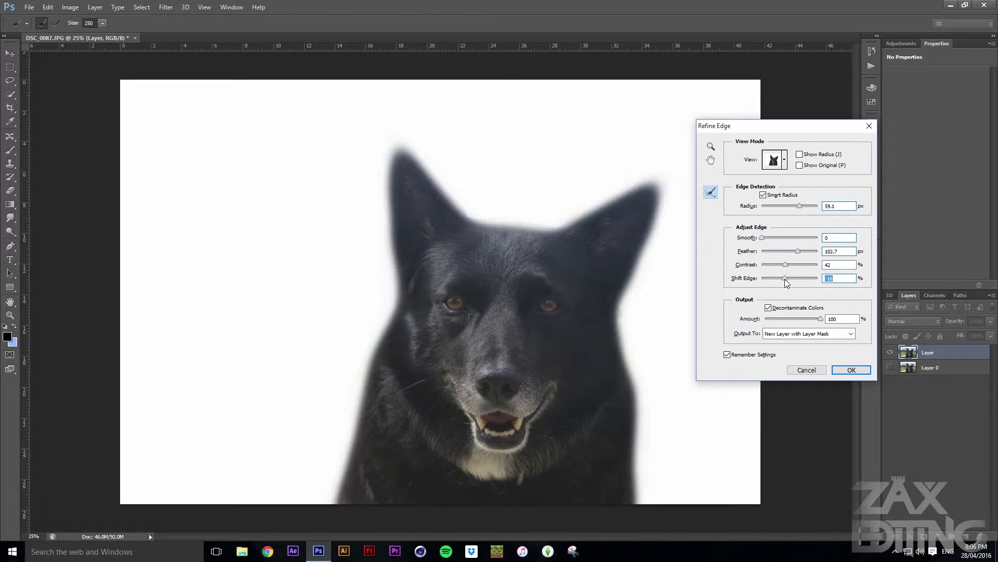
{"action": "left_click_drag", "start_coordinate": [784, 279], "coordinate": [787, 250]}
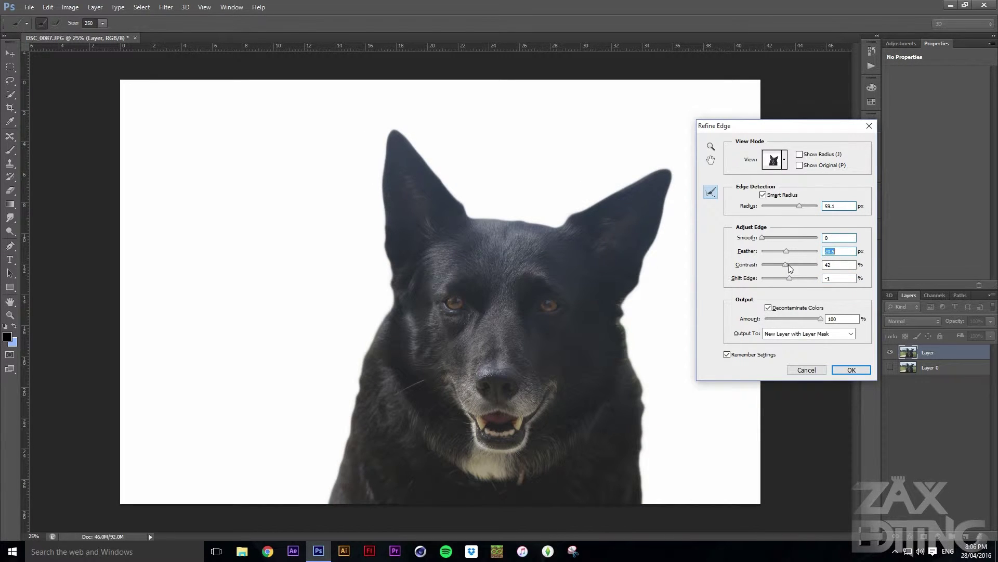
Reduce Feather to 4.3 px and set Shift Edge to 0.
{"action": "left_click", "coordinate": [786, 250]}
{"action": "left_click_drag", "start_coordinate": [785, 249], "coordinate": [816, 276]}
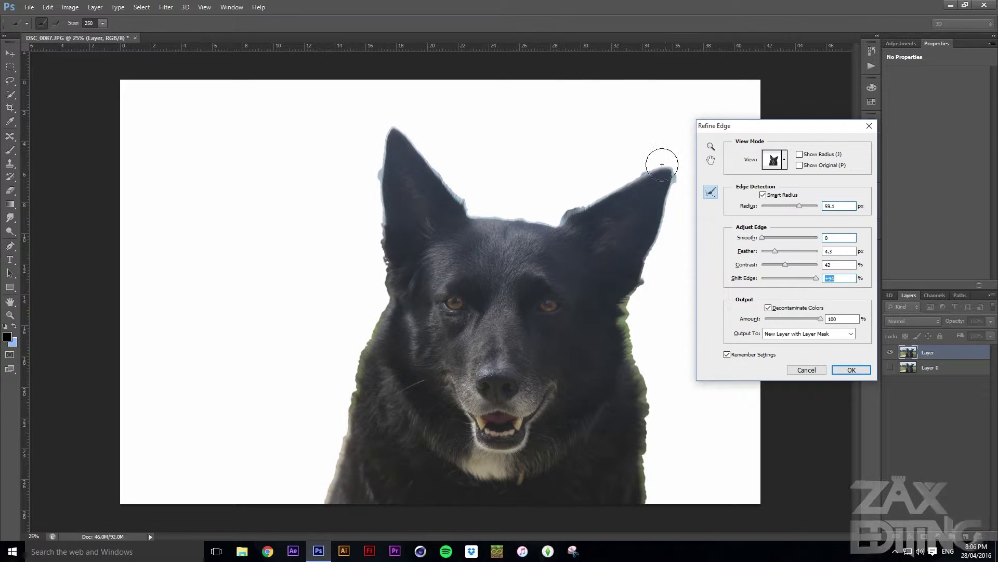
{"action": "type", "text": "0"}
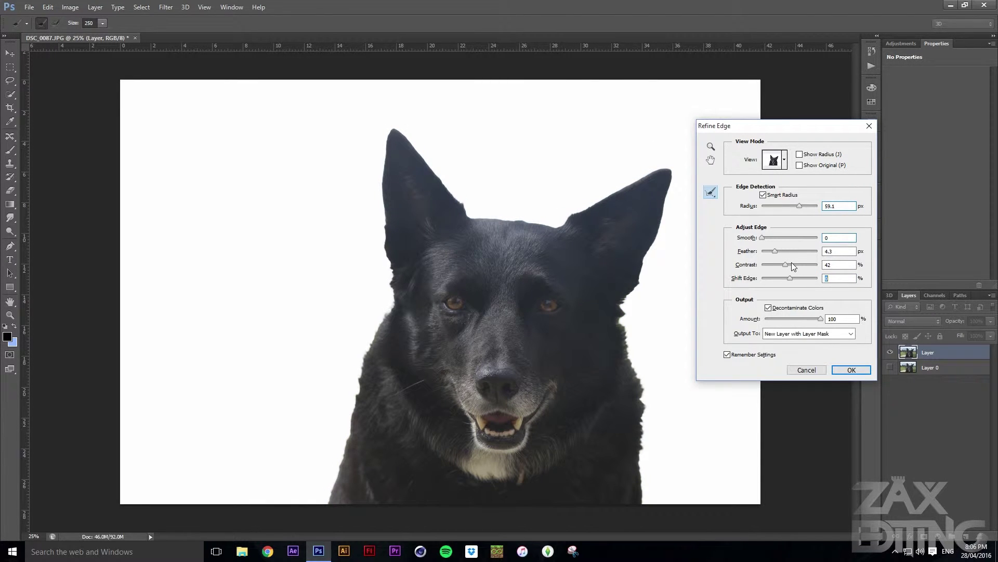
Test edge Contrast values while zoomed in on the dog, then leave Contrast at 0 and zoom out.
{"action": "left_click_drag", "start_coordinate": [786, 263], "coordinate": [764, 266]}
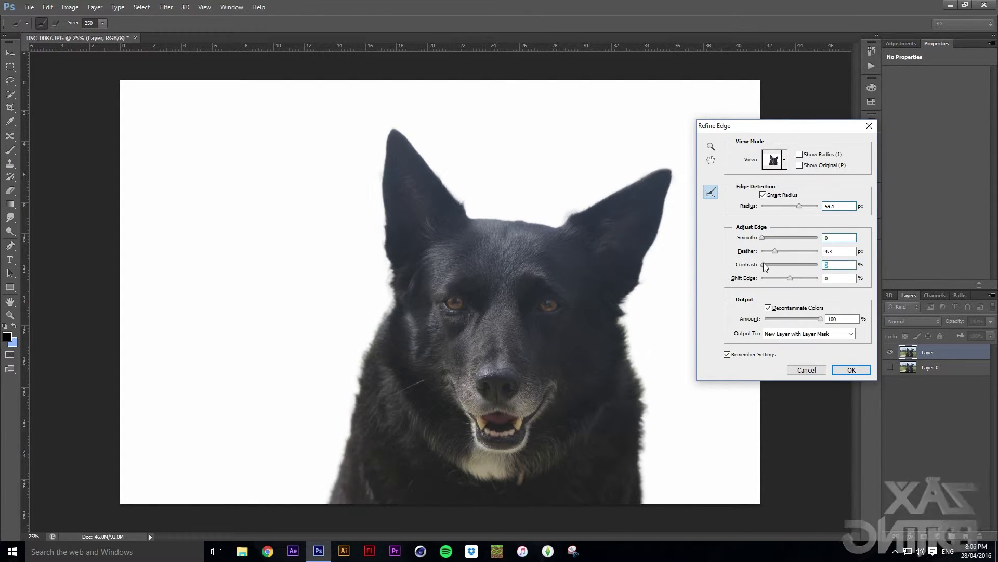
{"action": "key", "text": "z"}
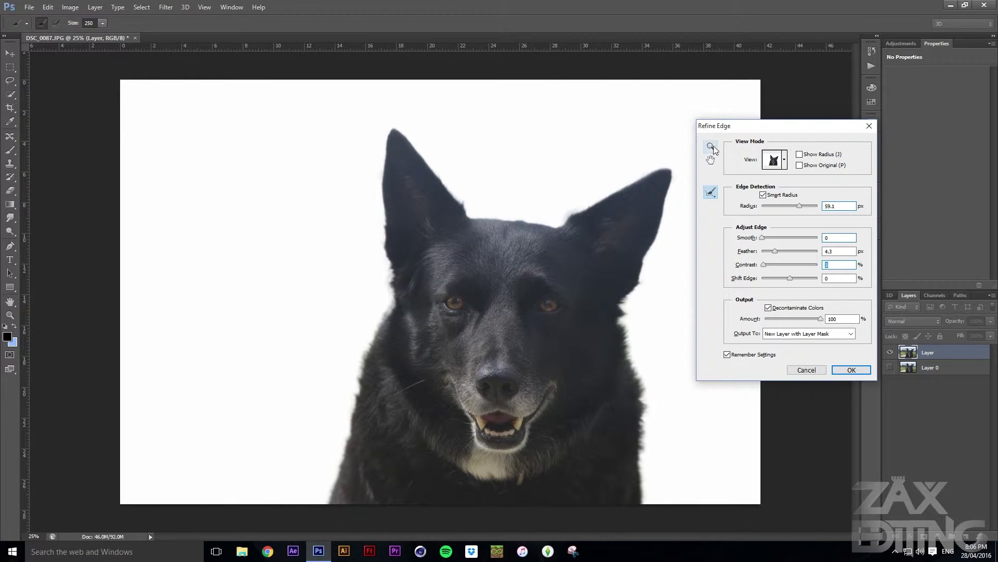
{"action": "left_click", "coordinate": [634, 327]}
{"action": "left_click", "coordinate": [633, 330]}
{"action": "left_click", "coordinate": [675, 323]}
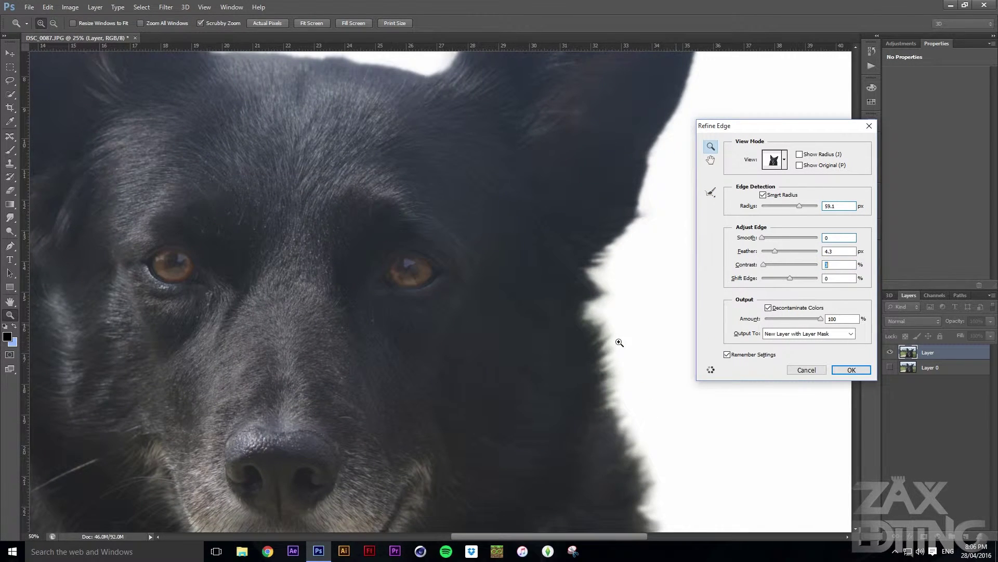
{"action": "left_click_drag", "start_coordinate": [763, 264], "coordinate": [813, 270]}
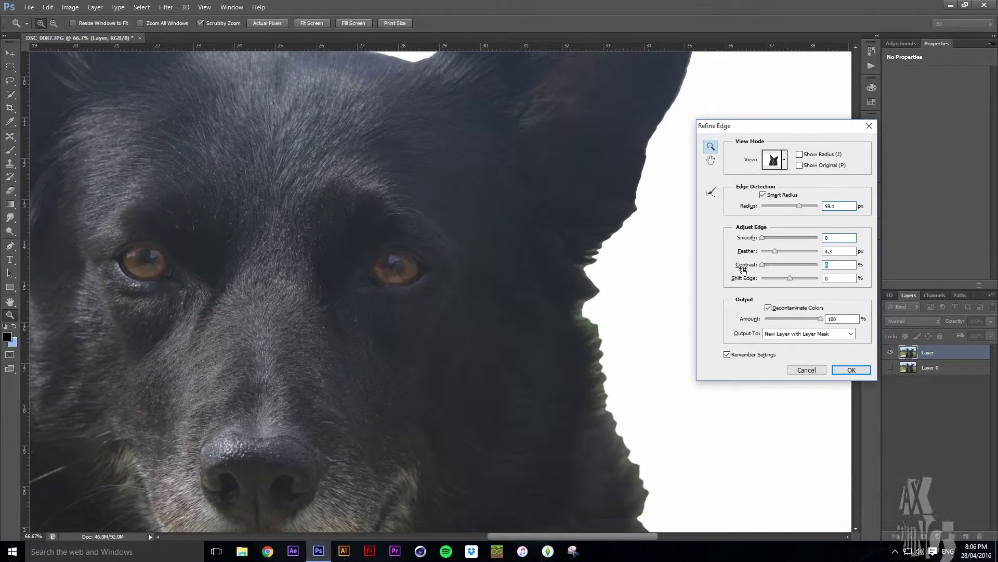
{"action": "left_click_drag", "start_coordinate": [783, 266], "coordinate": [747, 268]}
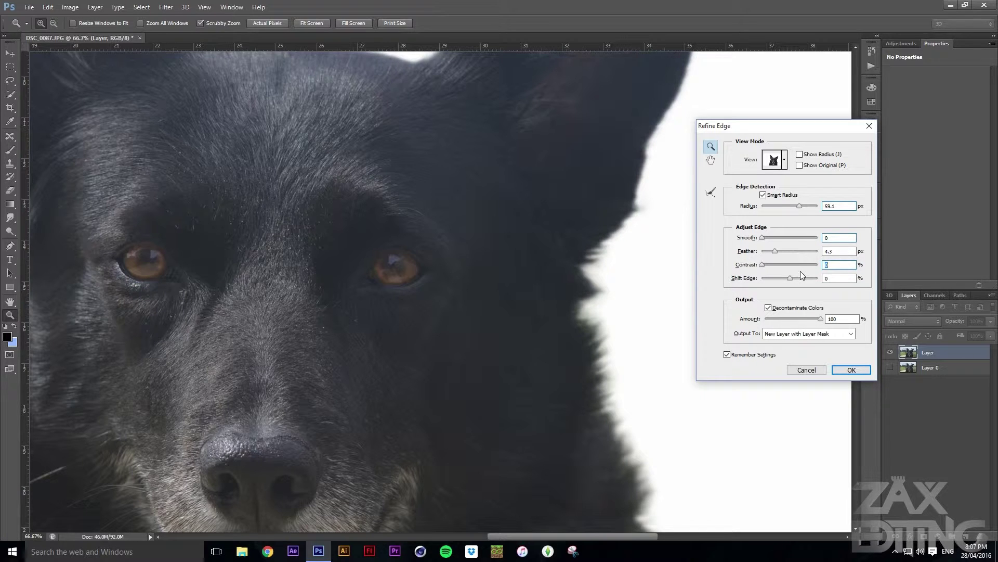
{"action": "key", "text": "ctrl+z"}
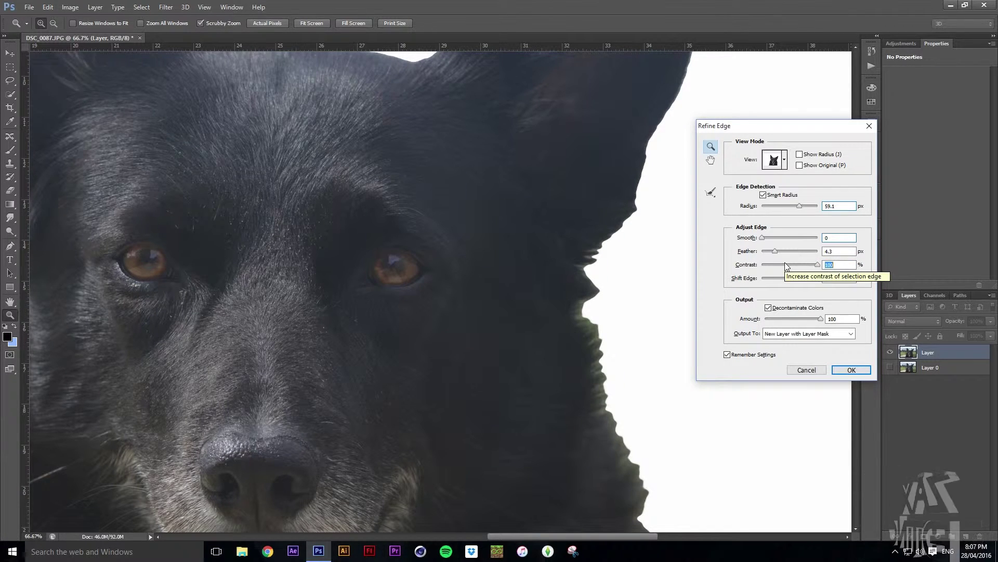
{"action": "left_click_drag", "start_coordinate": [784, 262], "coordinate": [759, 267]}
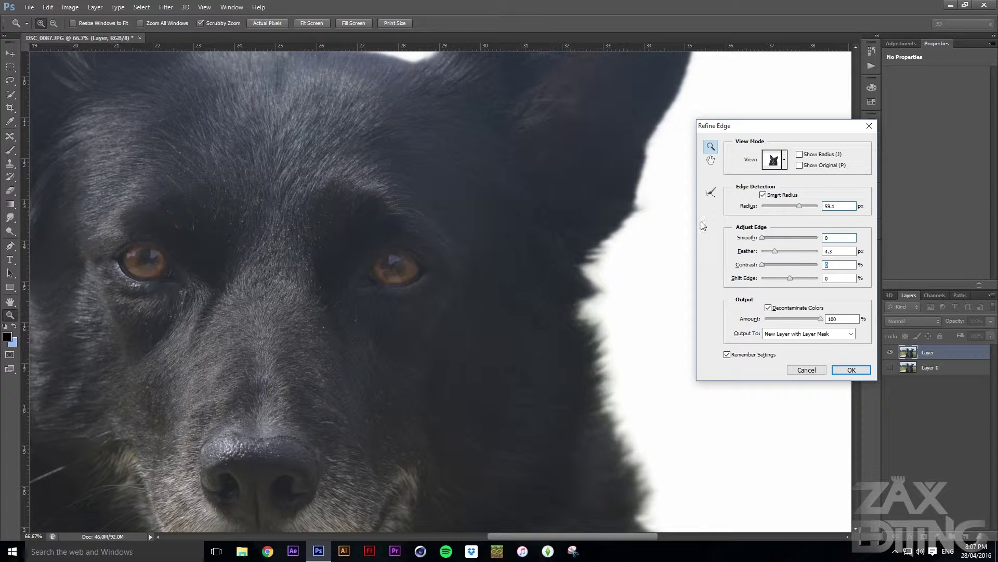
{"action": "left_click", "coordinate": [516, 309], "text": "alt"}
{"action": "left_click", "coordinate": [516, 309], "text": "alt"}
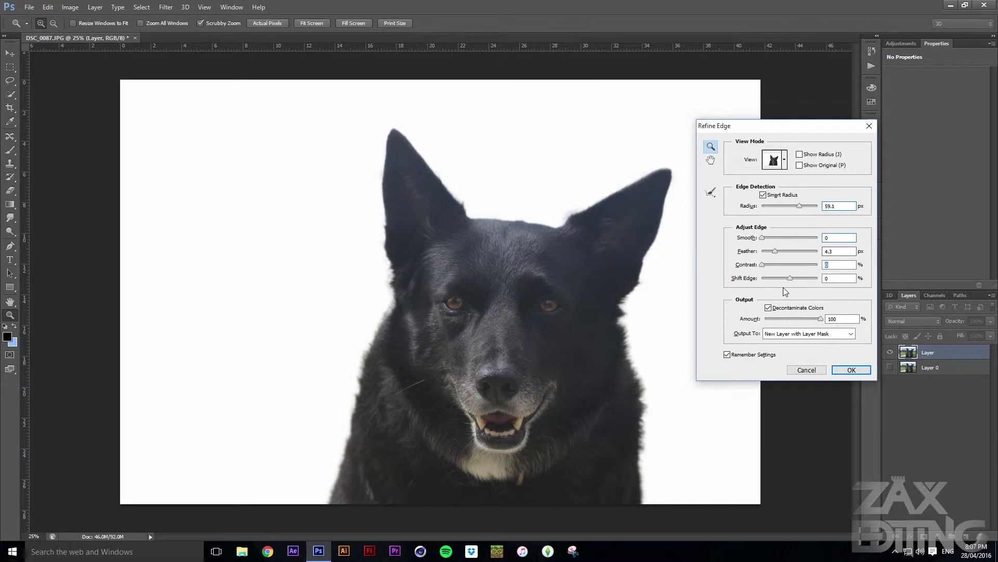
Turn off Decontaminate Colors in Refine Edge.
{"action": "left_click", "coordinate": [783, 312]}
{"action": "left_click", "coordinate": [782, 313]}
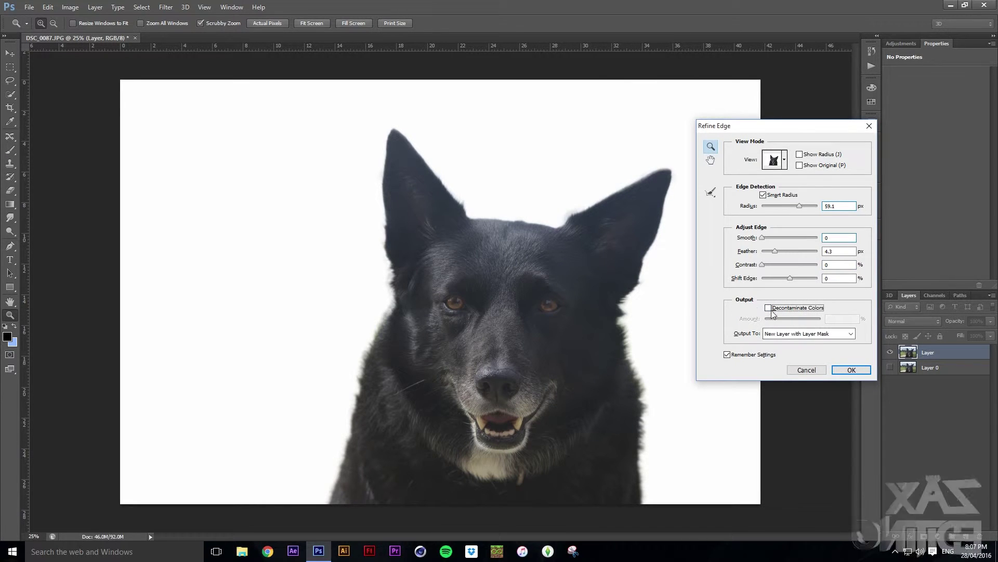
{"action": "left_click", "coordinate": [782, 312]}
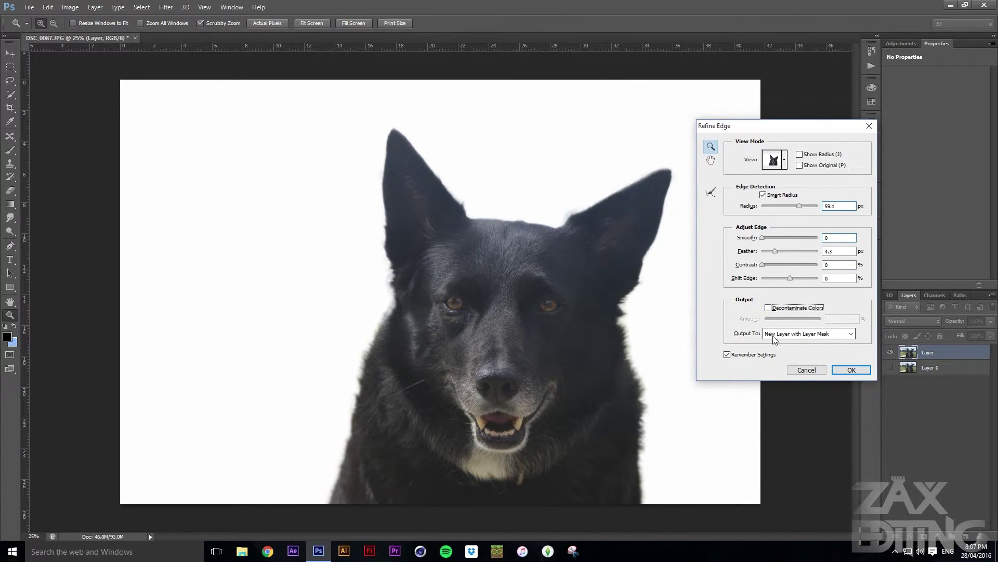
Set Output To New Layer with Layer Mask and enable Remember Settings.
{"action": "left_click", "coordinate": [751, 333]}
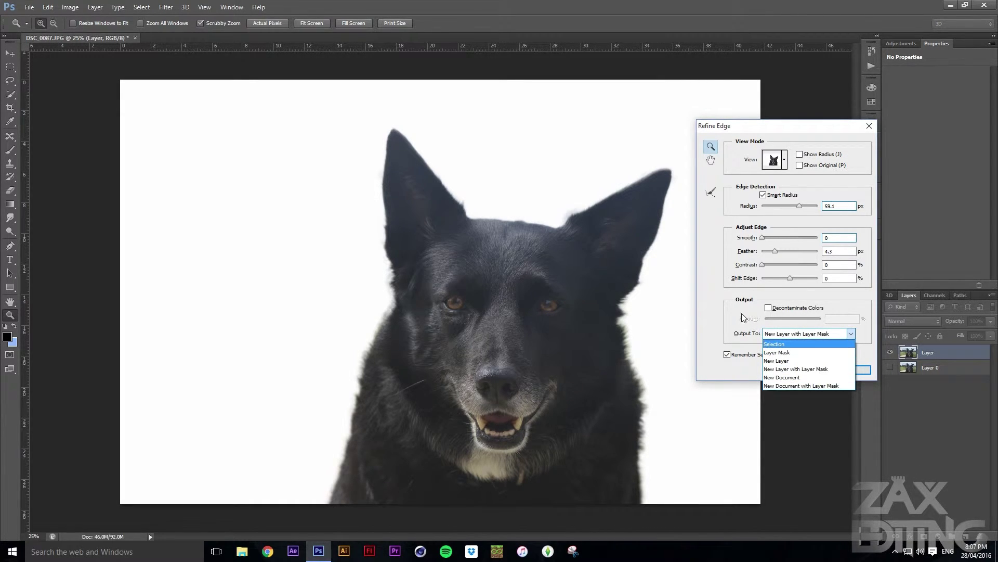
{"action": "left_click", "coordinate": [786, 344]}
{"action": "left_click", "coordinate": [787, 336]}
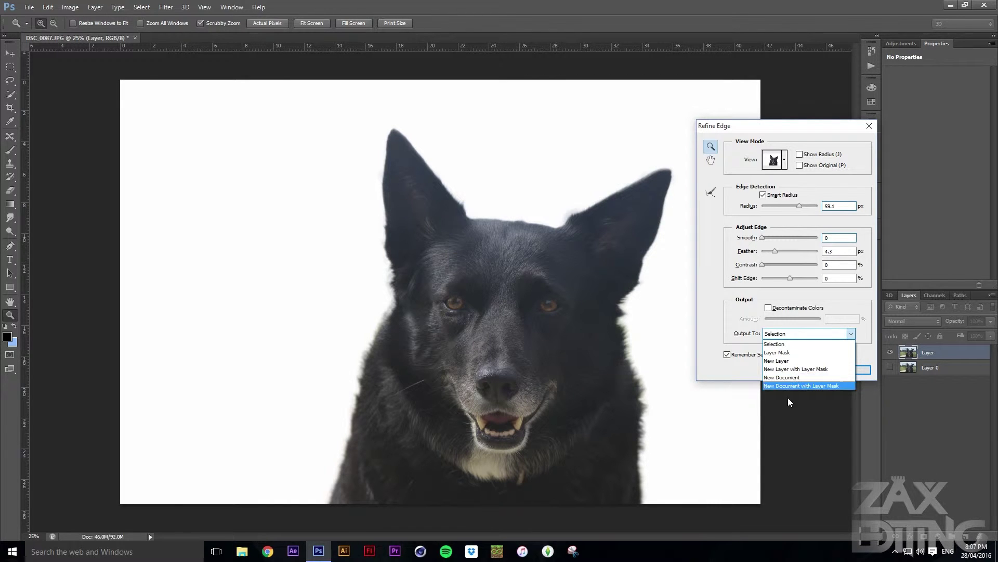
{"action": "left_click", "coordinate": [785, 369]}
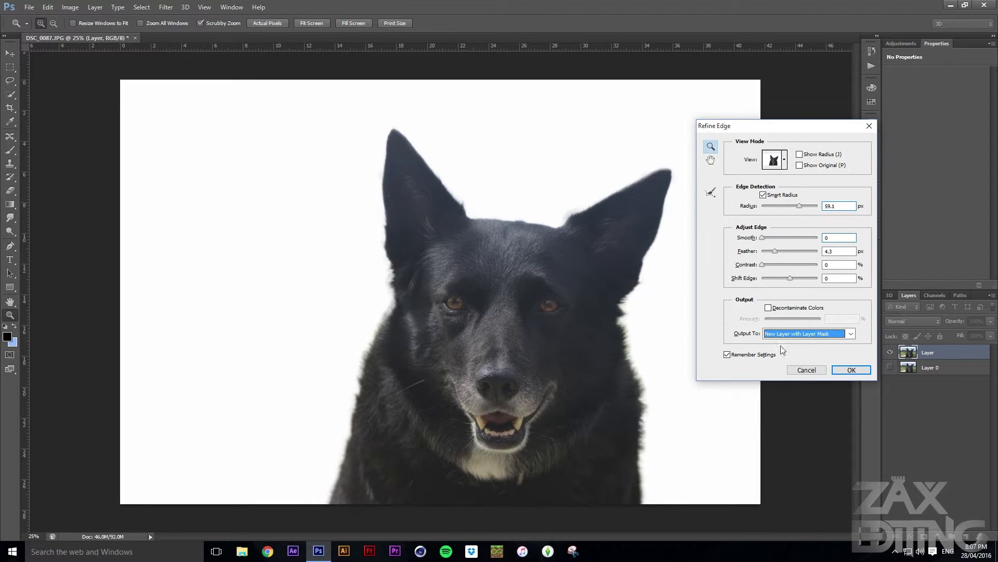
{"action": "left_click", "coordinate": [757, 358]}
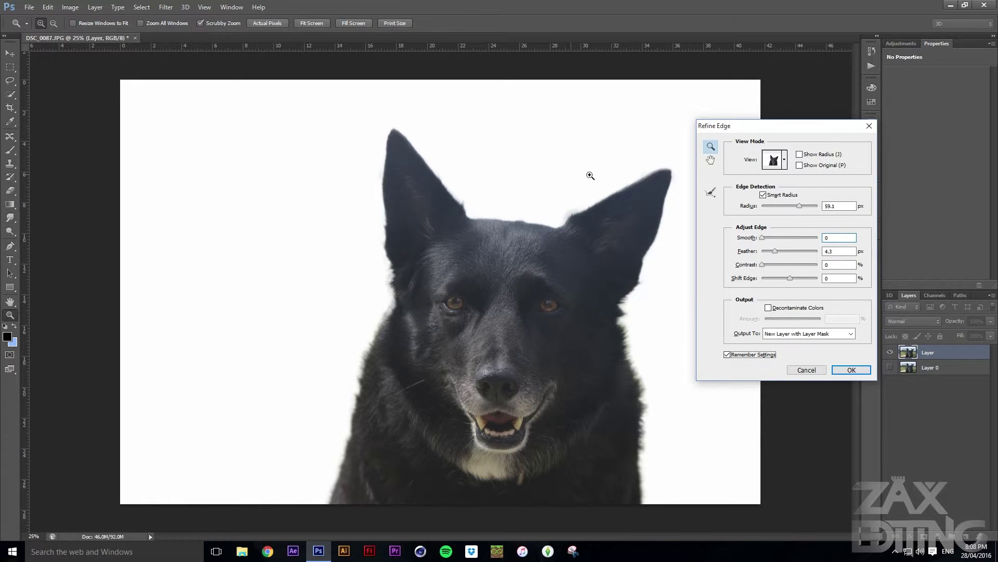
{"action": "left_click", "coordinate": [713, 194]}
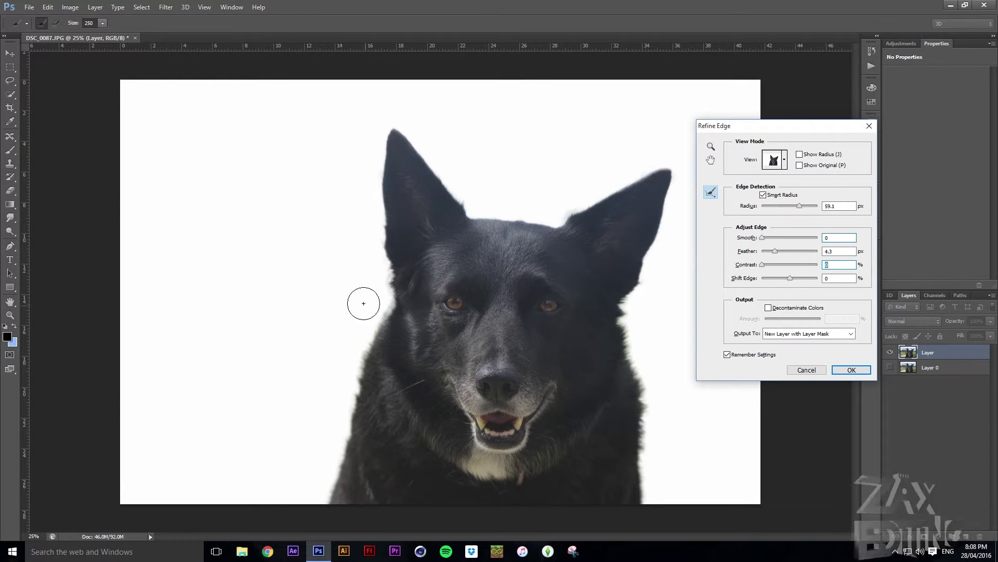
Shrink the Refine Radius brush to 150 and brush along the dog's cheeks and right ear.
{"action": "key", "text": "bracketleft"}
{"action": "key", "text": "bracketleft"}
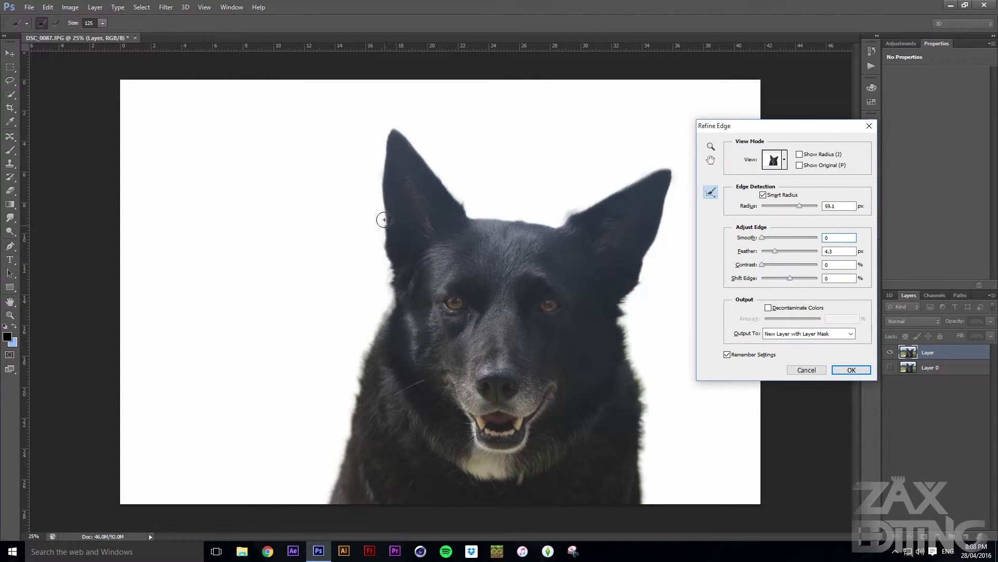
{"action": "key", "text": "bracketleft"}
{"action": "mouse_move", "coordinate": [386, 266]}
{"action": "left_mouse_down"}
{"action": "mouse_move", "coordinate": [391, 304]}
{"action": "mouse_move", "coordinate": [373, 348]}
{"action": "left_mouse_up"}
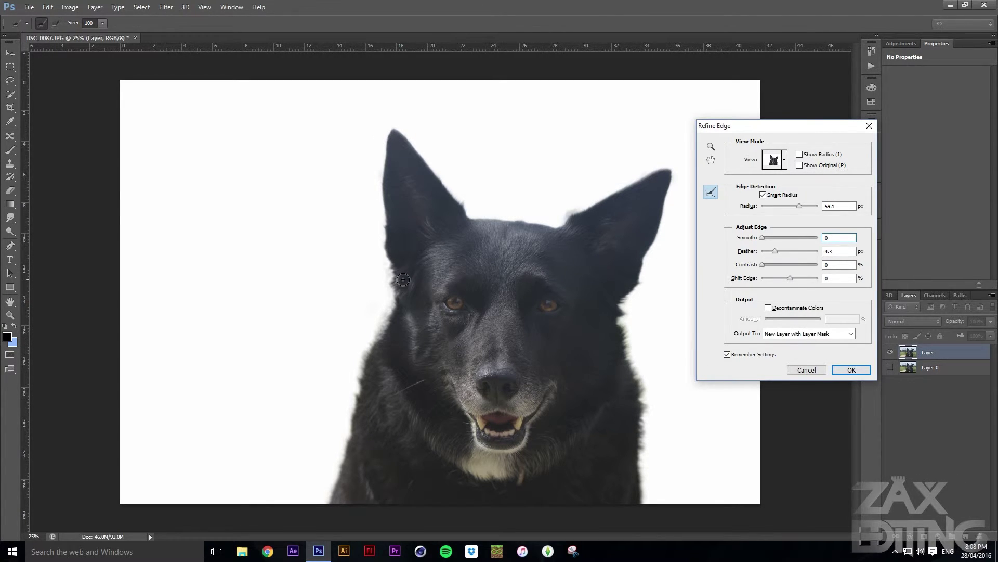
{"action": "left_click_drag", "start_coordinate": [403, 280], "coordinate": [396, 304]}
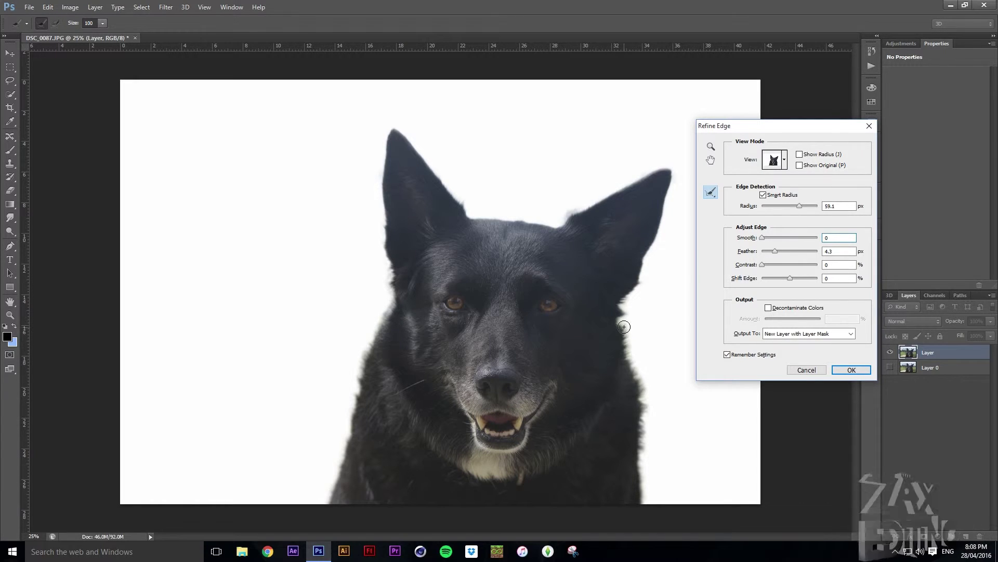
{"action": "left_click_drag", "start_coordinate": [627, 333], "coordinate": [643, 443]}
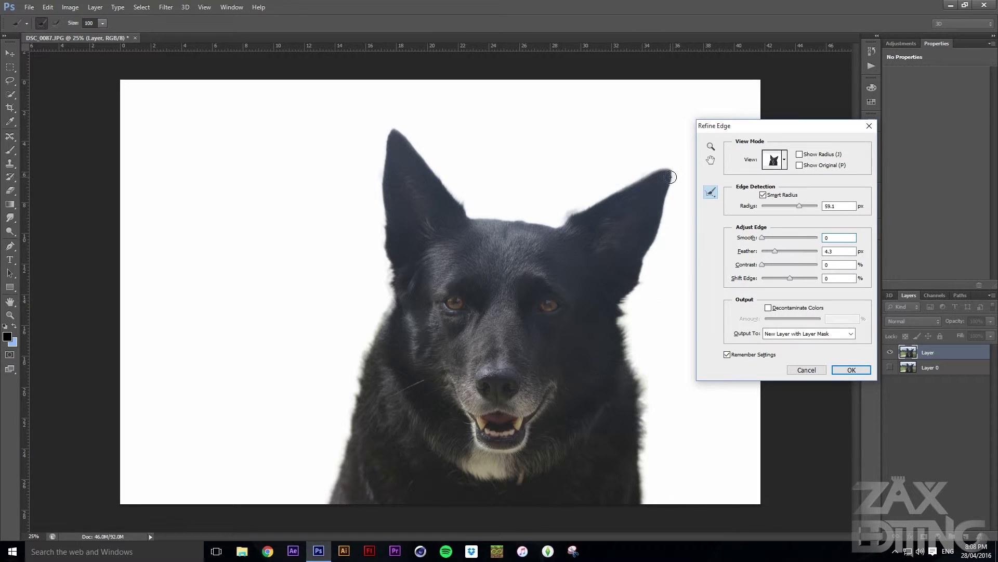
{"action": "mouse_move", "coordinate": [667, 171]}
{"action": "left_mouse_down"}
{"action": "mouse_move", "coordinate": [555, 223]}
{"action": "mouse_move", "coordinate": [474, 217]}
{"action": "mouse_move", "coordinate": [407, 136]}
{"action": "mouse_move", "coordinate": [432, 164]}
{"action": "left_mouse_up"}
Rework the dog's side fur with the Erase Refinements brush, then reposition the dialog.
{"action": "key", "text": "alt"}
{"action": "key", "text": "alt"}
{"action": "mouse_move", "coordinate": [716, 200]}
{"action": "left_mouse_down"}
{"action": "mouse_move", "coordinate": [734, 205]}
{"action": "mouse_move", "coordinate": [718, 199]}
{"action": "mouse_move", "coordinate": [751, 190]}
{"action": "left_mouse_up"}
{"action": "key", "text": "alt"}
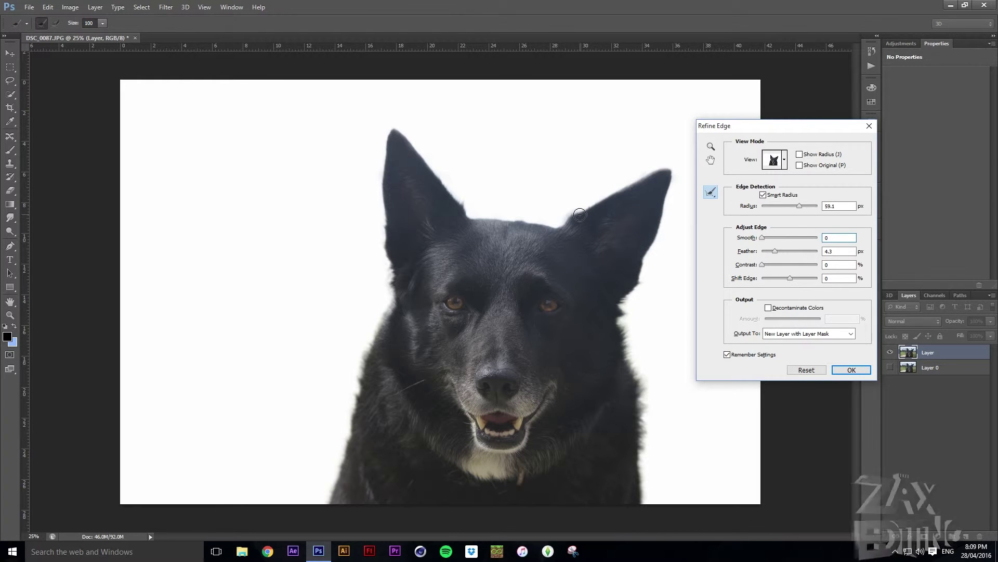
{"action": "left_click_drag", "start_coordinate": [394, 306], "coordinate": [366, 357]}
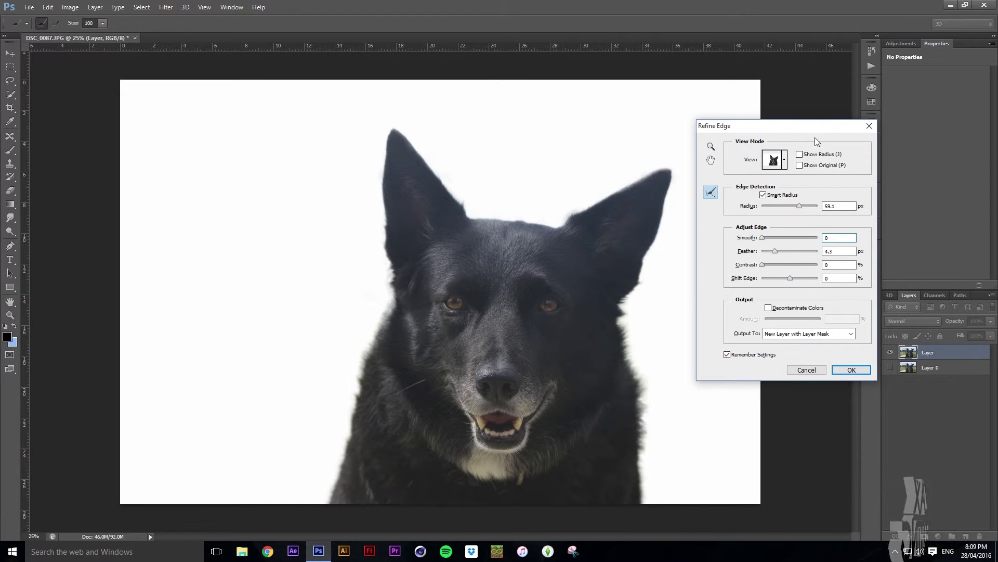
{"action": "left_click_drag", "start_coordinate": [817, 131], "coordinate": [819, 116]}
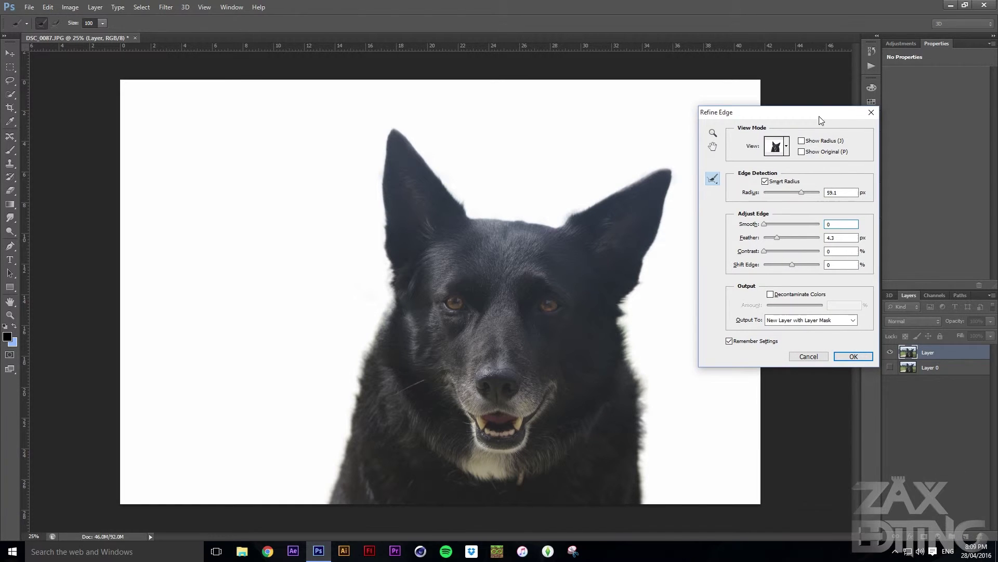
Apply the refined edge and fill a new Layer 1 beneath with light blue.
{"action": "left_click", "coordinate": [846, 358]}
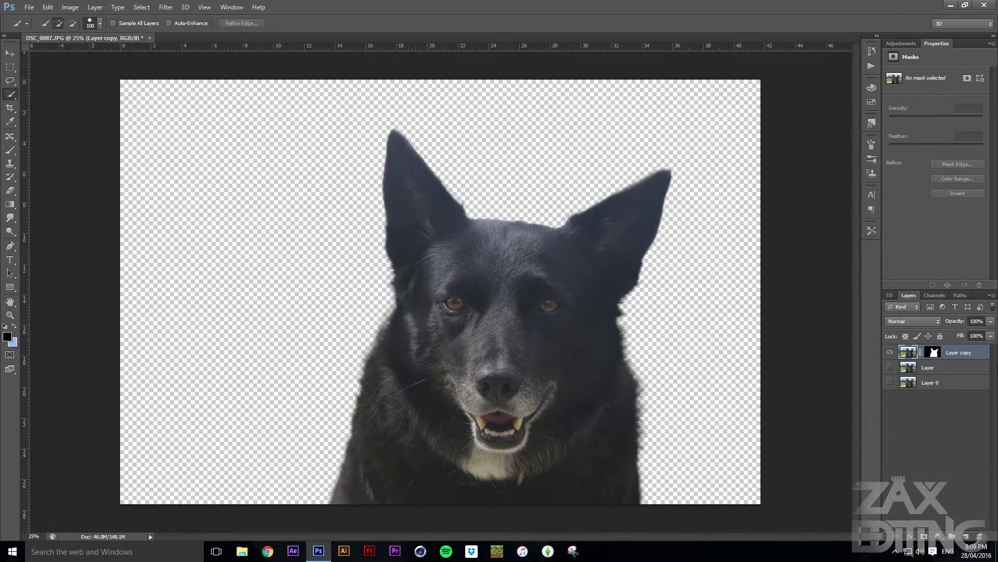
{"action": "left_click", "coordinate": [965, 533], "text": "ctrl"}
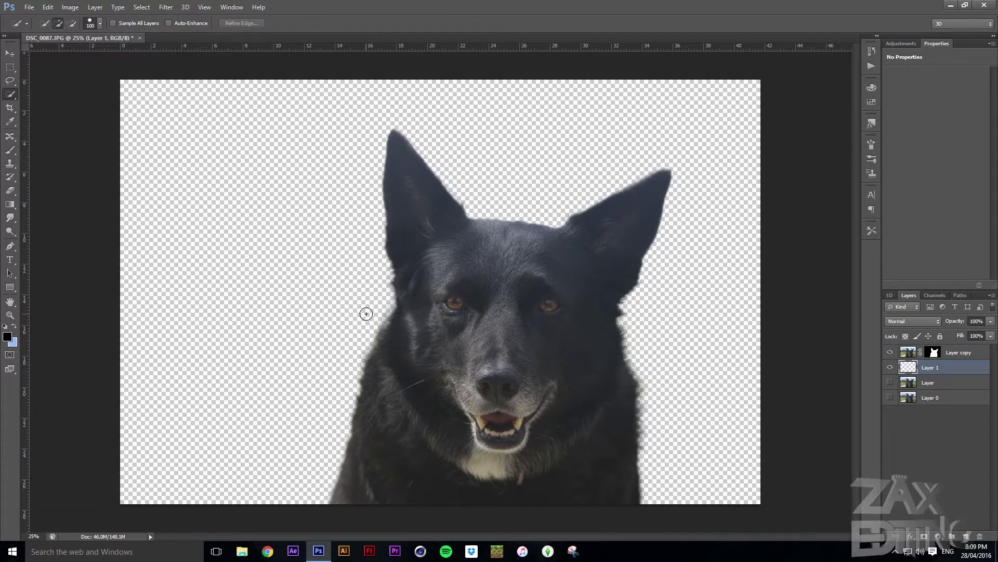
{"action": "key", "text": "ctrl+BackSpace"}
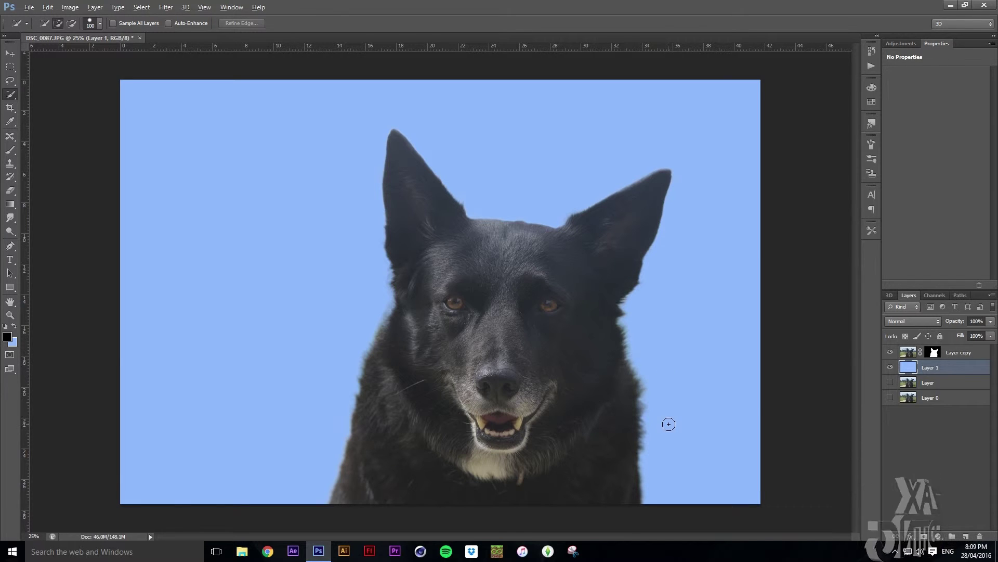
Zoom in and out to inspect the cut-out edges, then select the layer named Layer.
{"action": "scroll", "coordinate": [641, 397], "scroll_direction": "up", "scroll_amount": 1}
{"action": "scroll", "coordinate": [641, 398], "scroll_direction": "up", "scroll_amount": 10}
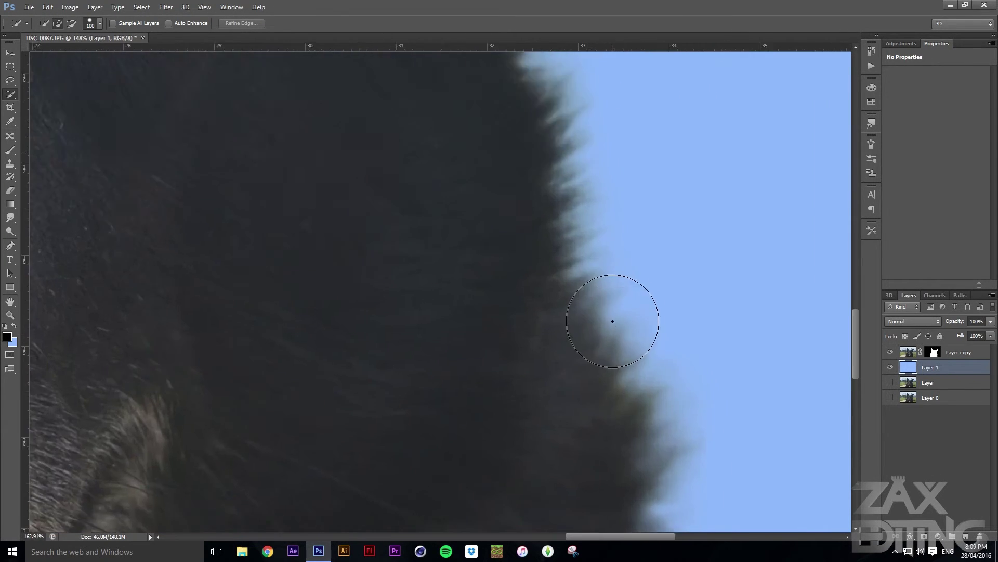
{"action": "scroll", "coordinate": [674, 355], "scroll_direction": "down", "scroll_amount": 8}
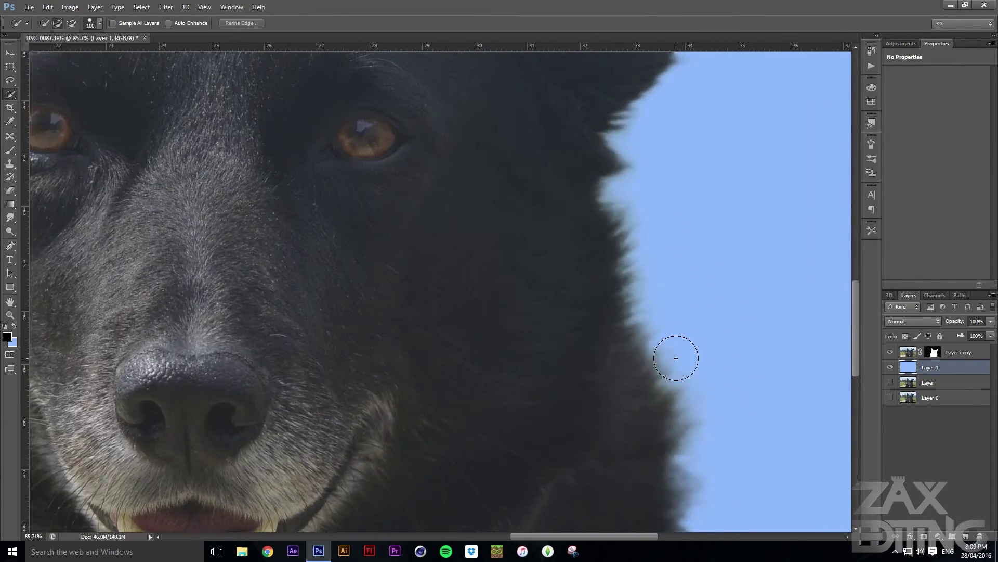
{"action": "scroll", "coordinate": [674, 357], "scroll_direction": "down", "scroll_amount": 3}
{"action": "scroll", "coordinate": [675, 357], "scroll_direction": "up", "scroll_amount": 5}
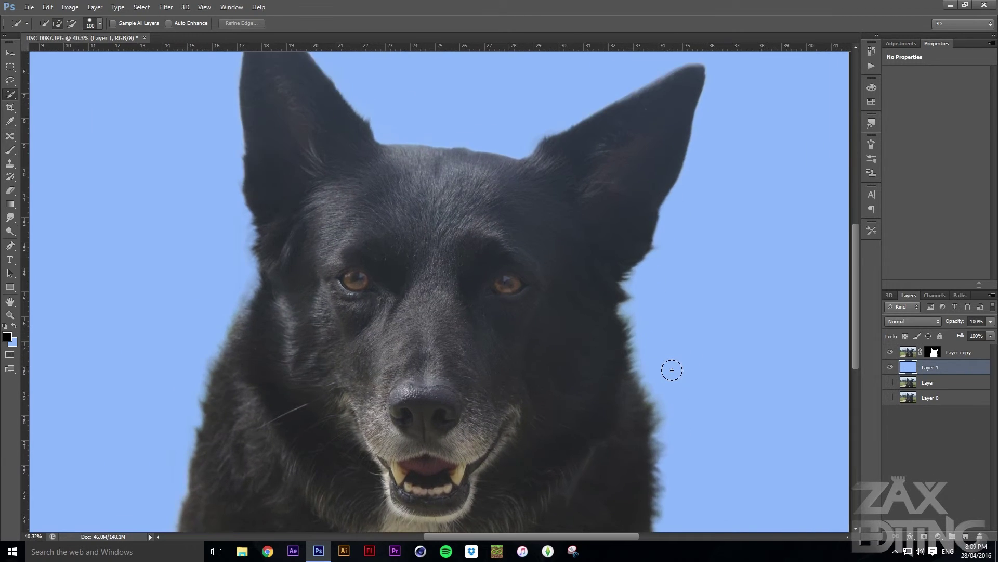
{"action": "scroll", "coordinate": [645, 366], "scroll_direction": "up", "scroll_amount": 2}
{"action": "scroll", "coordinate": [557, 328], "scroll_direction": "down", "scroll_amount": 4}
{"action": "key", "text": "alt+bracketleft"}
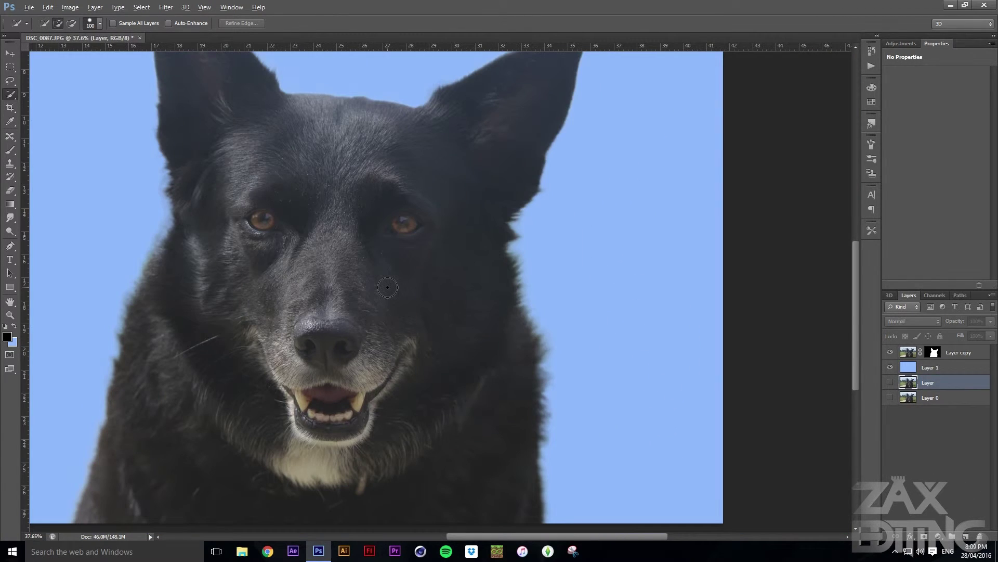
Show 'Layer', hide Layer copy and Layer 1, and move Layer 1 beneath 'Layer'.
{"action": "scroll", "coordinate": [389, 307], "scroll_direction": "down", "scroll_amount": 1}
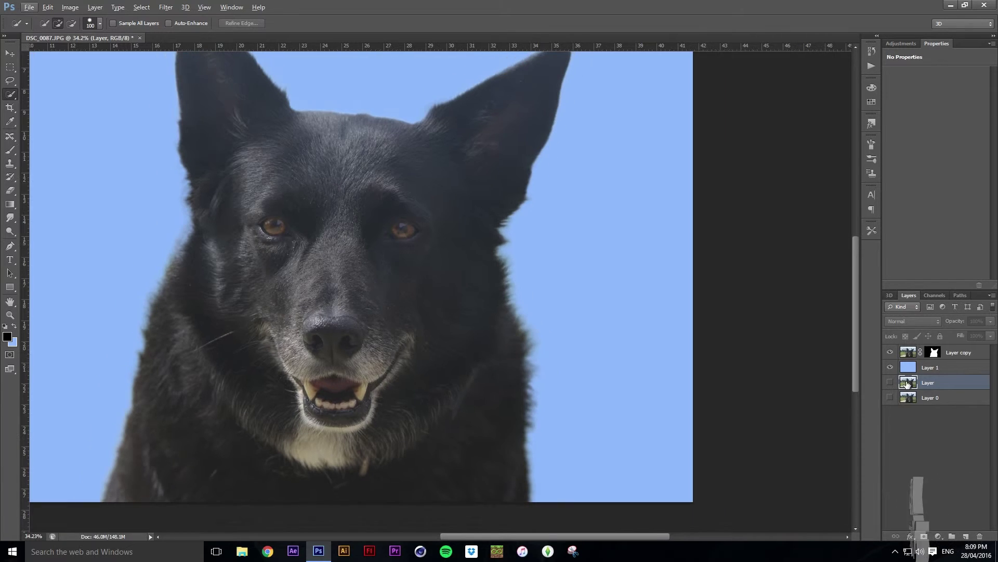
{"action": "left_click", "coordinate": [890, 382]}
{"action": "left_click", "coordinate": [890, 353]}
{"action": "scroll", "coordinate": [273, 255], "scroll_direction": "down", "scroll_amount": 2}
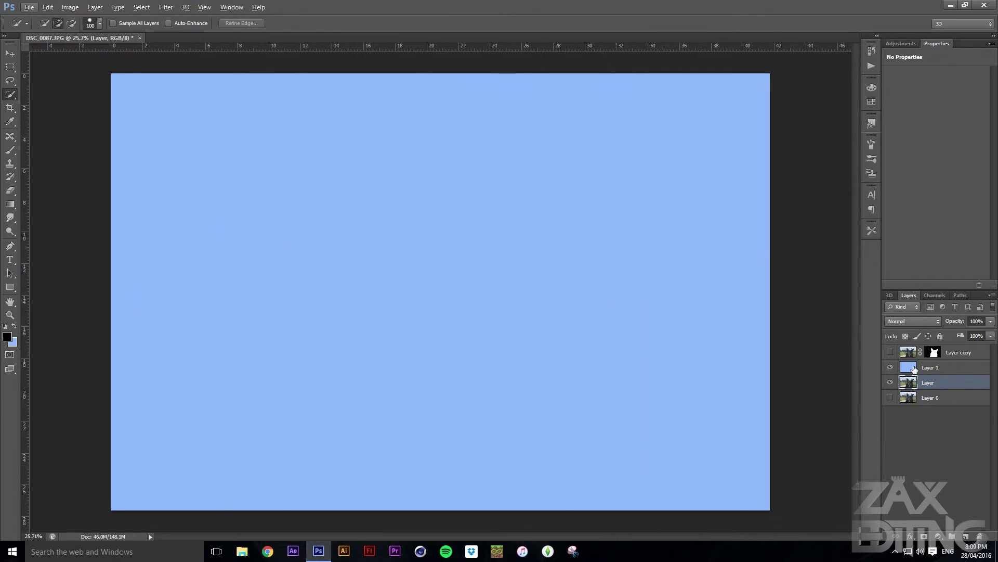
{"action": "left_click", "coordinate": [890, 367]}
{"action": "left_click_drag", "start_coordinate": [915, 367], "coordinate": [915, 390]}
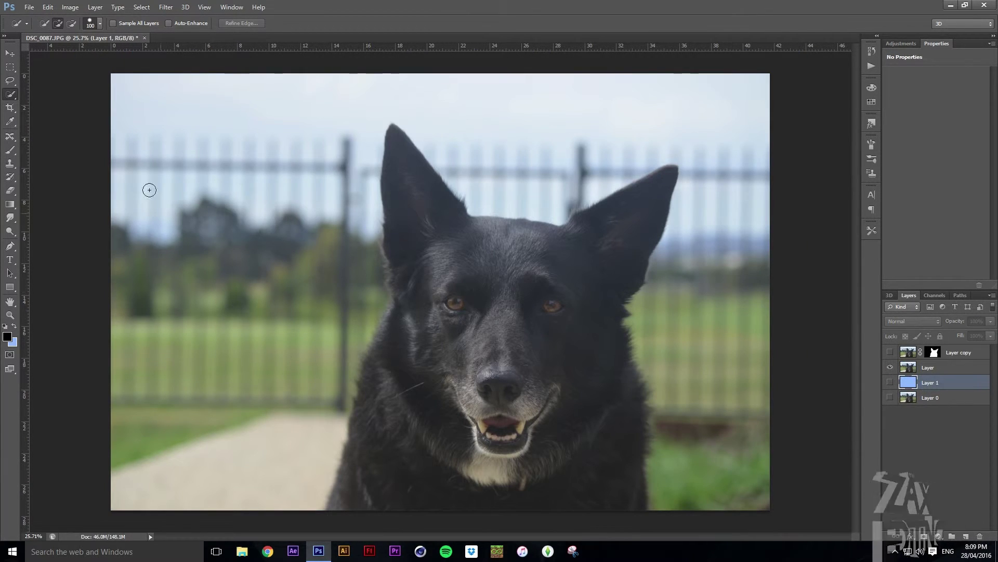
Quick-select the dog on 'Layer', invert the selection, and delete the garden background around it.
{"action": "left_click_drag", "start_coordinate": [514, 275], "coordinate": [463, 443]}
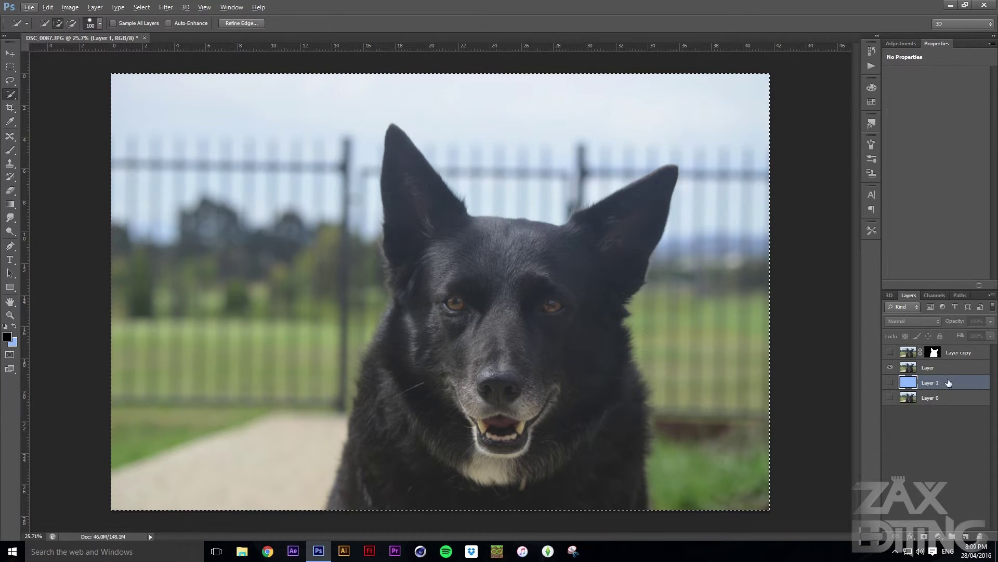
{"action": "left_click", "coordinate": [931, 367]}
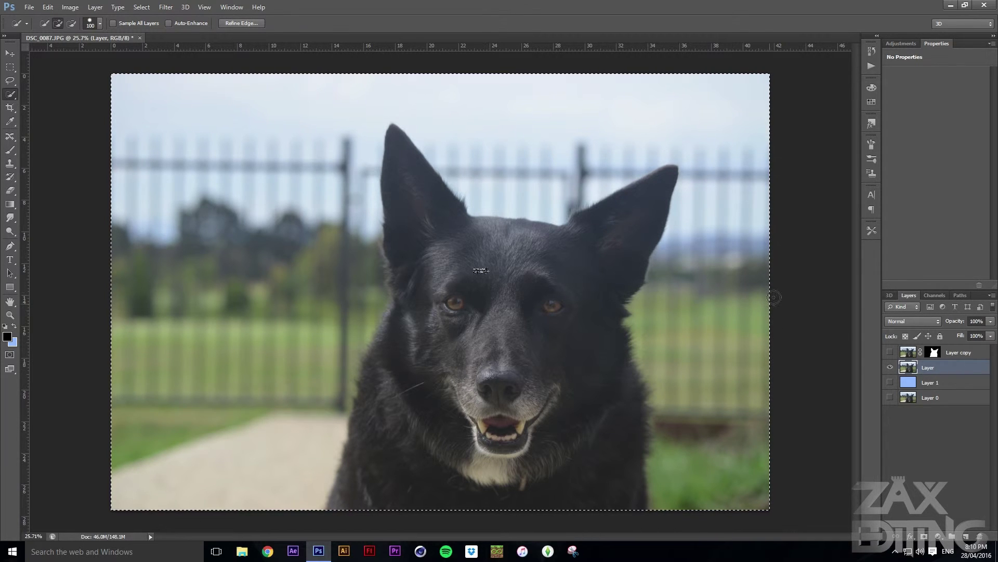
{"action": "left_click_drag", "start_coordinate": [773, 296], "coordinate": [200, 330]}
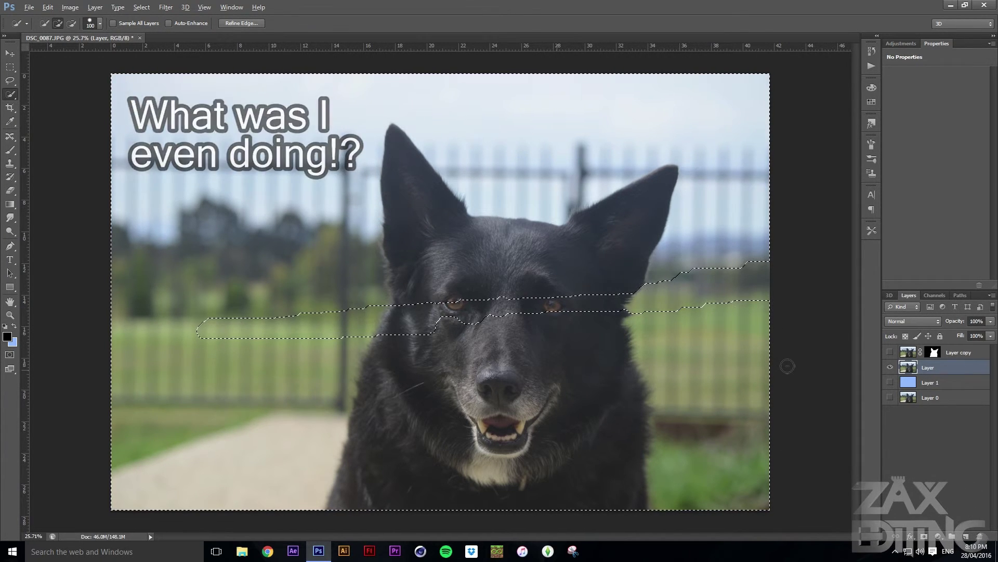
{"action": "key", "text": "ctrl+z"}
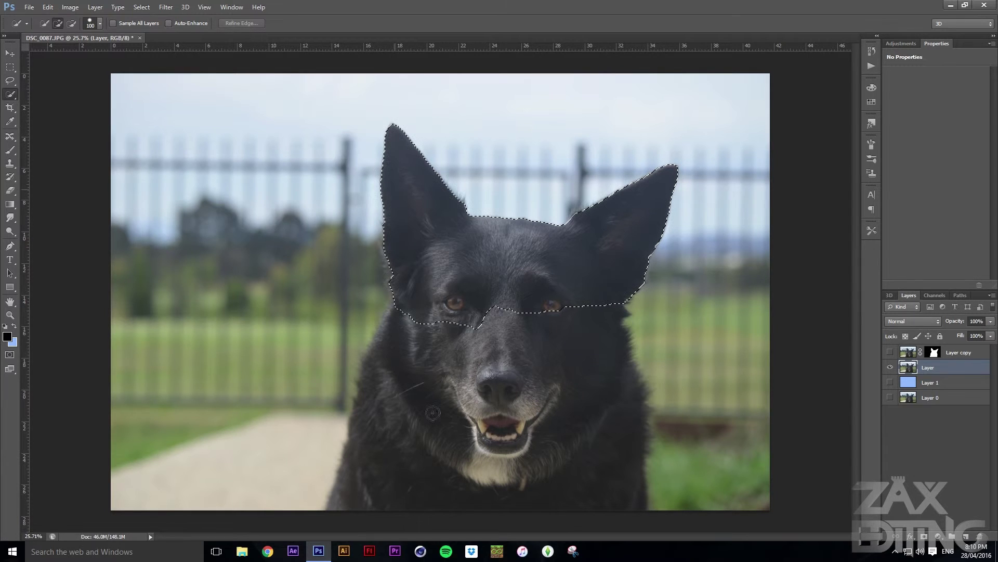
{"action": "mouse_move", "coordinate": [405, 443]}
{"action": "left_mouse_down"}
{"action": "mouse_move", "coordinate": [615, 329]}
{"action": "mouse_move", "coordinate": [676, 333]}
{"action": "left_mouse_up"}
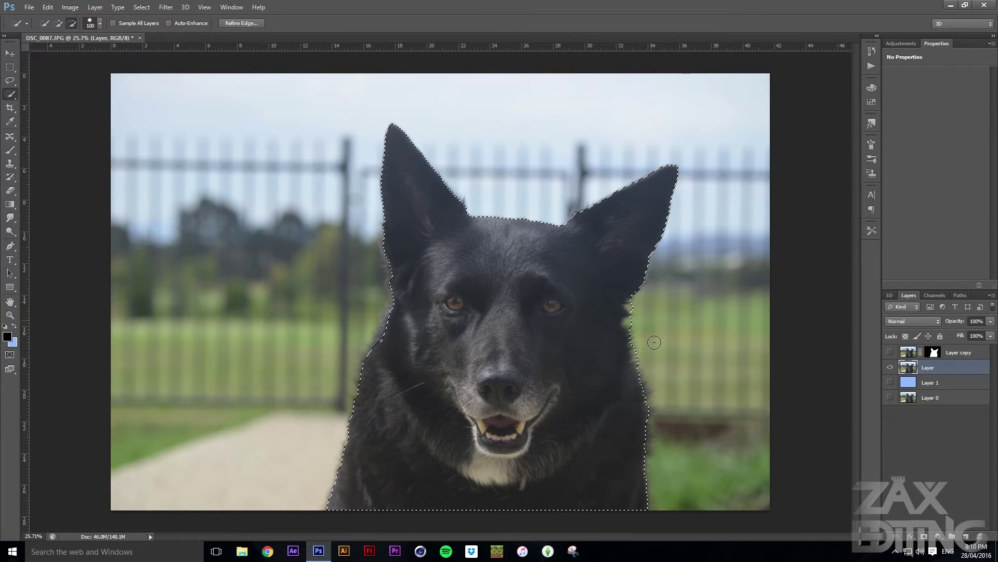
{"action": "mouse_move", "coordinate": [654, 341]}
{"action": "left_mouse_down"}
{"action": "mouse_move", "coordinate": [636, 326]}
{"action": "mouse_move", "coordinate": [639, 304]}
{"action": "left_mouse_up"}
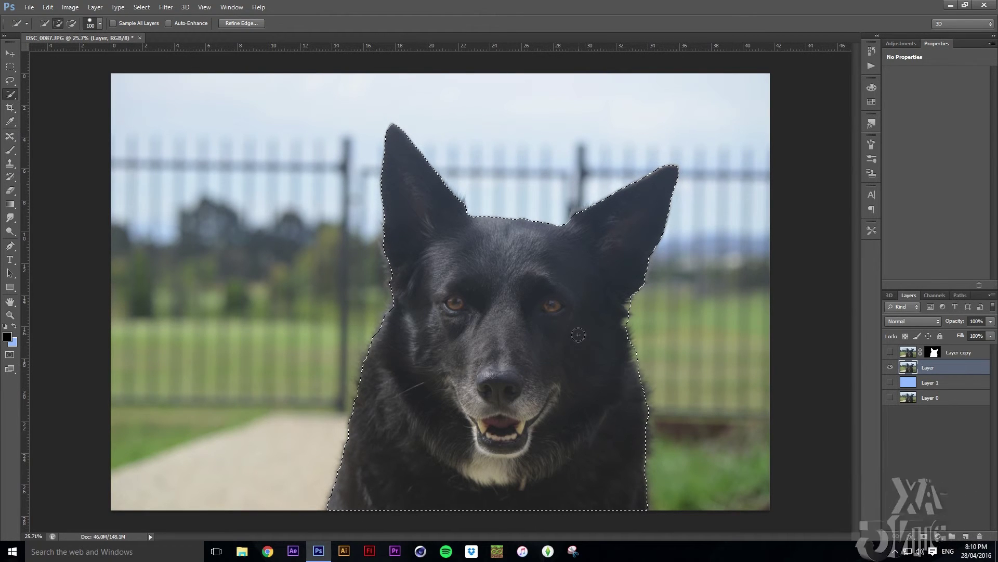
{"action": "key", "text": "ctrl+shift+i"}
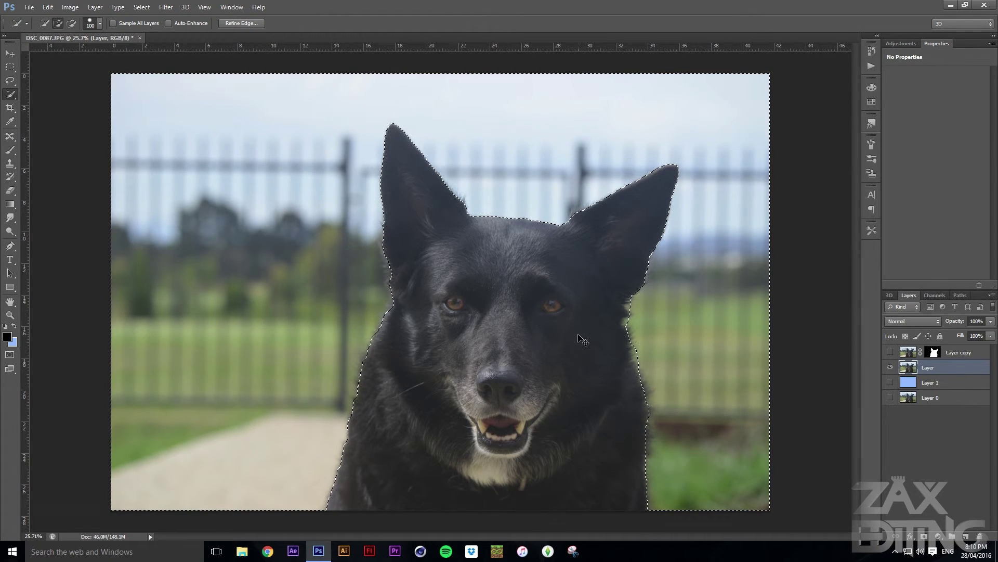
{"action": "key", "text": "Delete"}
{"action": "key", "text": "ctrl+d"}
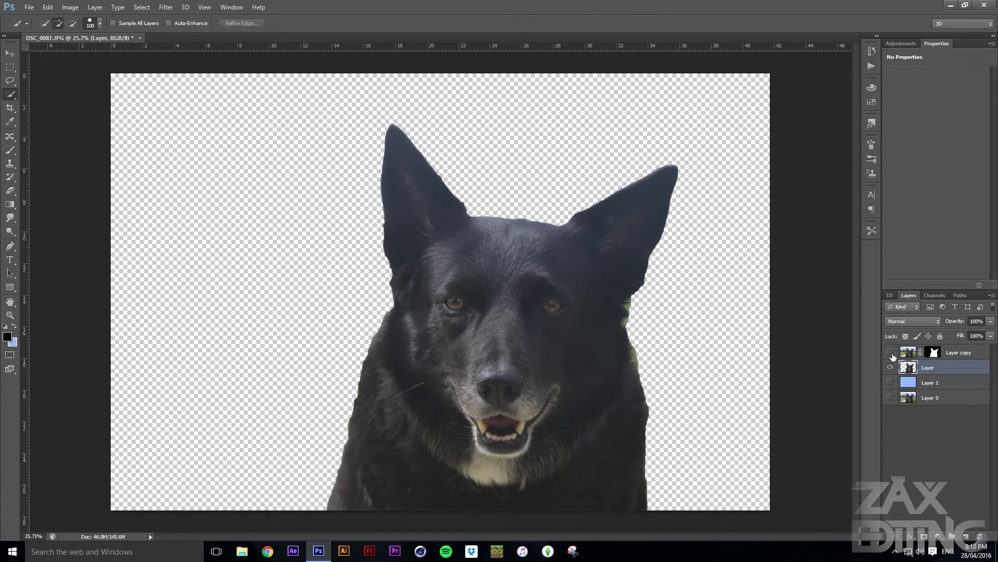
Toggle 'Layer' and Layer copy visibility to compare the two cut-outs, then show Layer 1.
{"action": "left_click", "coordinate": [891, 353]}
{"action": "left_click", "coordinate": [891, 367]}
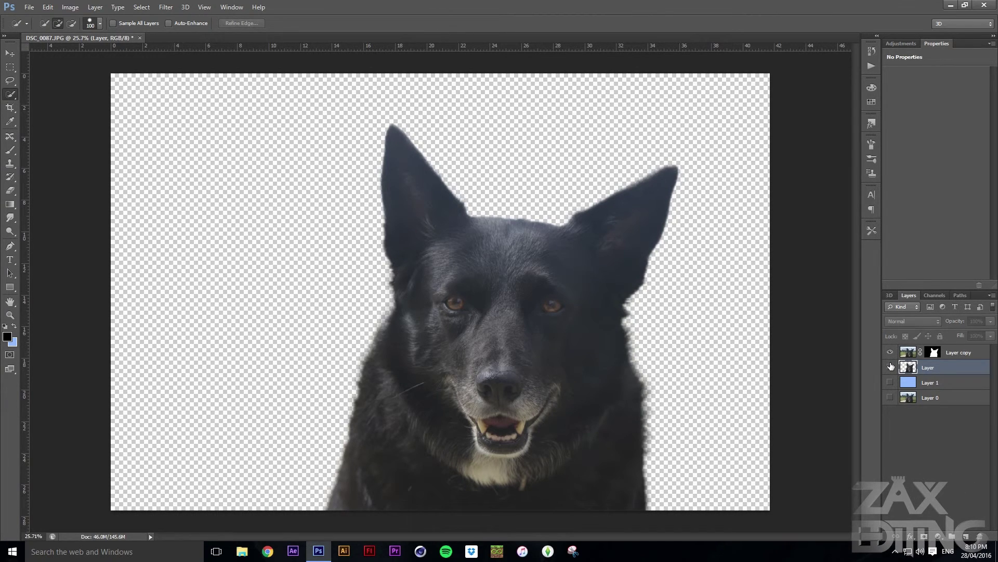
{"action": "left_click", "coordinate": [891, 367]}
{"action": "left_click", "coordinate": [891, 368]}
{"action": "left_click", "coordinate": [891, 367]}
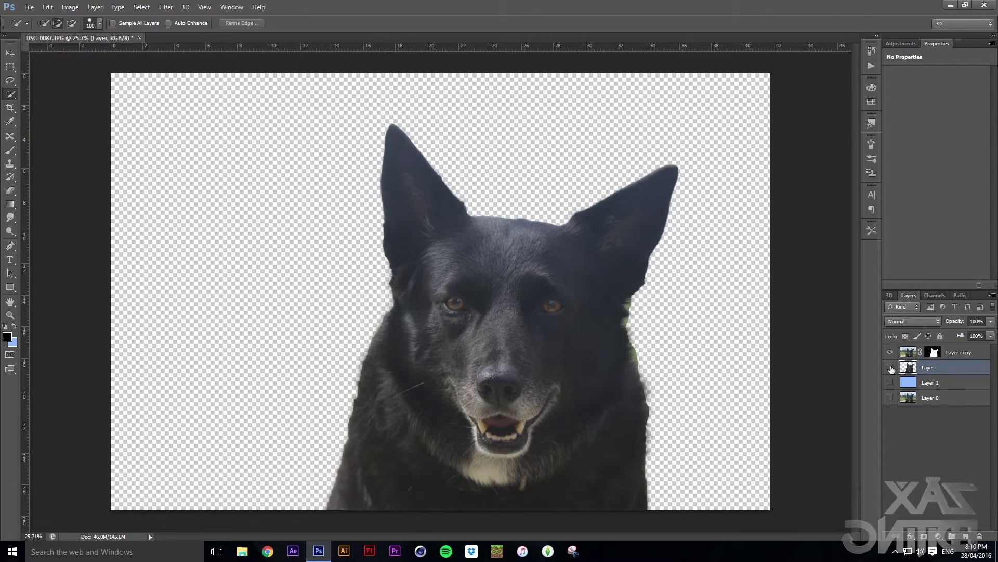
{"action": "left_click", "coordinate": [891, 367]}
{"action": "left_click", "coordinate": [890, 367]}
{"action": "left_click", "coordinate": [890, 367]}
{"action": "left_click", "coordinate": [890, 367]}
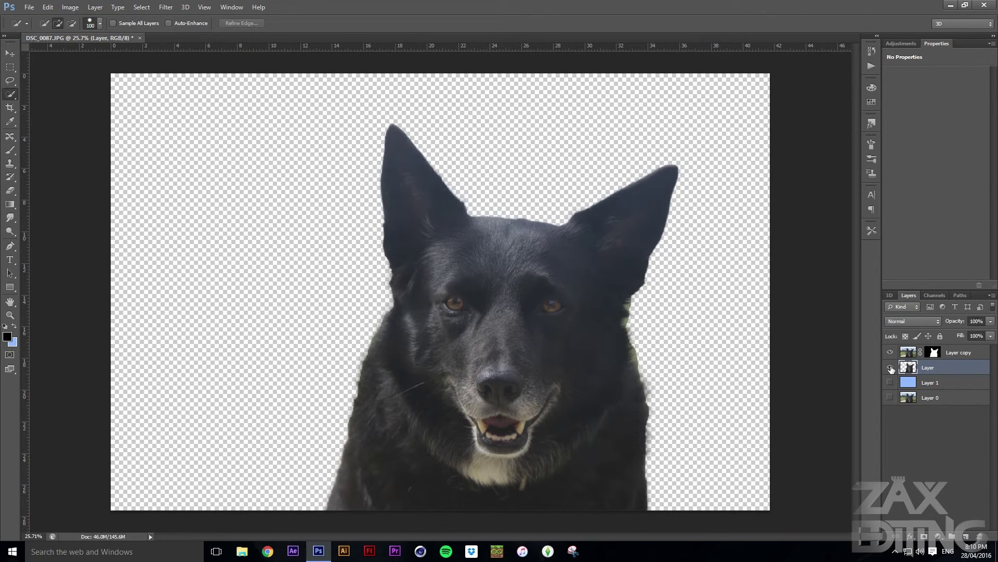
{"action": "left_click", "coordinate": [891, 352]}
{"action": "left_click", "coordinate": [891, 367]}
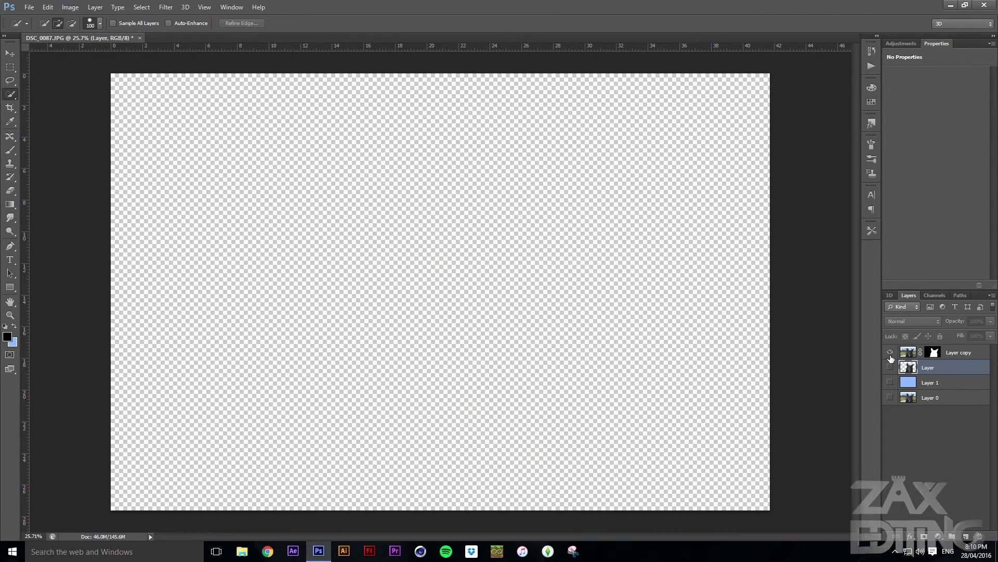
{"action": "left_click", "coordinate": [891, 367]}
{"action": "left_click", "coordinate": [891, 382]}
Delete the extra 'Layer' cut-out, quick-select the dog on Layer copy, and close Refine Edge unchanged.
{"action": "key", "text": "Delete"}
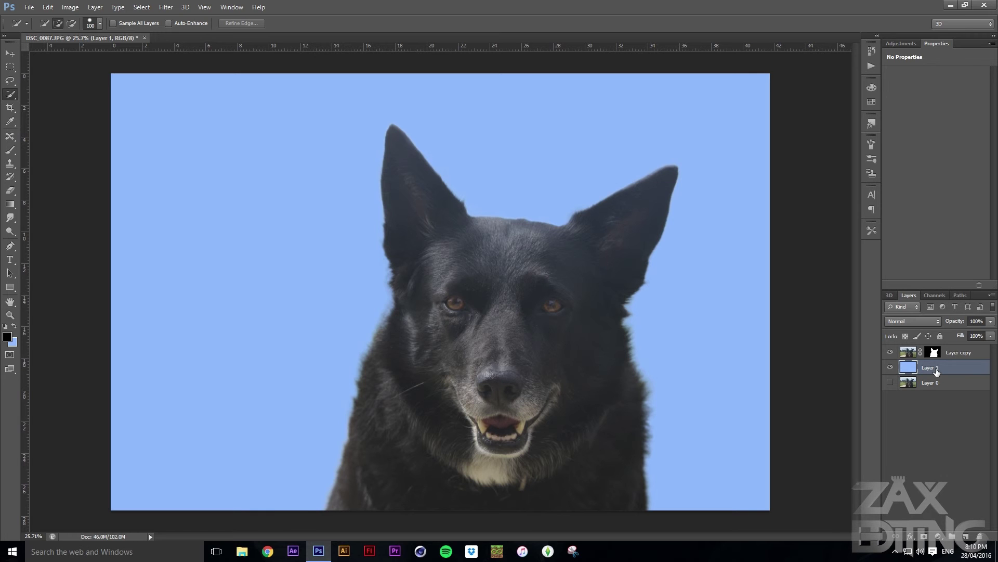
{"action": "left_click", "coordinate": [954, 352]}
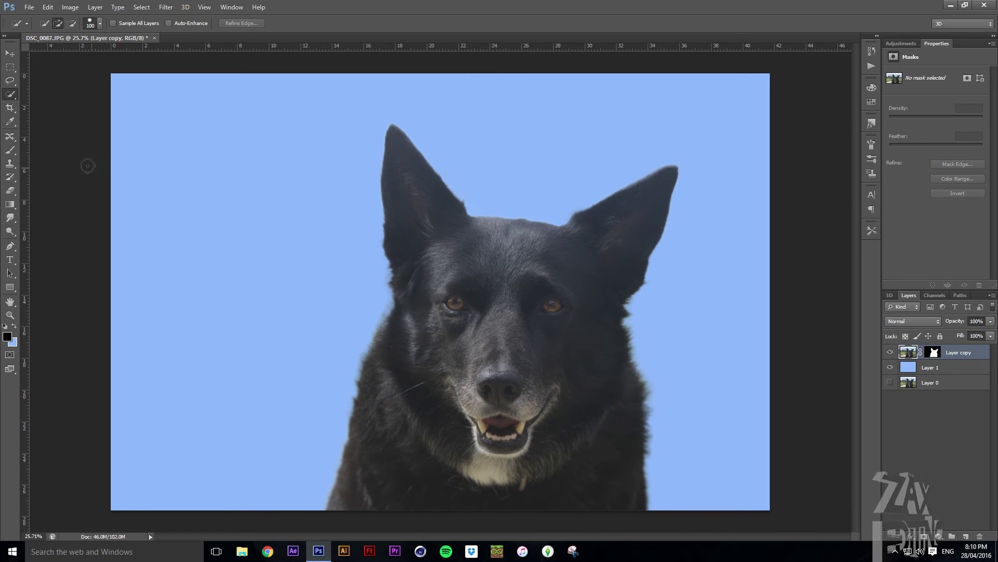
{"action": "left_click_drag", "start_coordinate": [482, 489], "coordinate": [557, 355]}
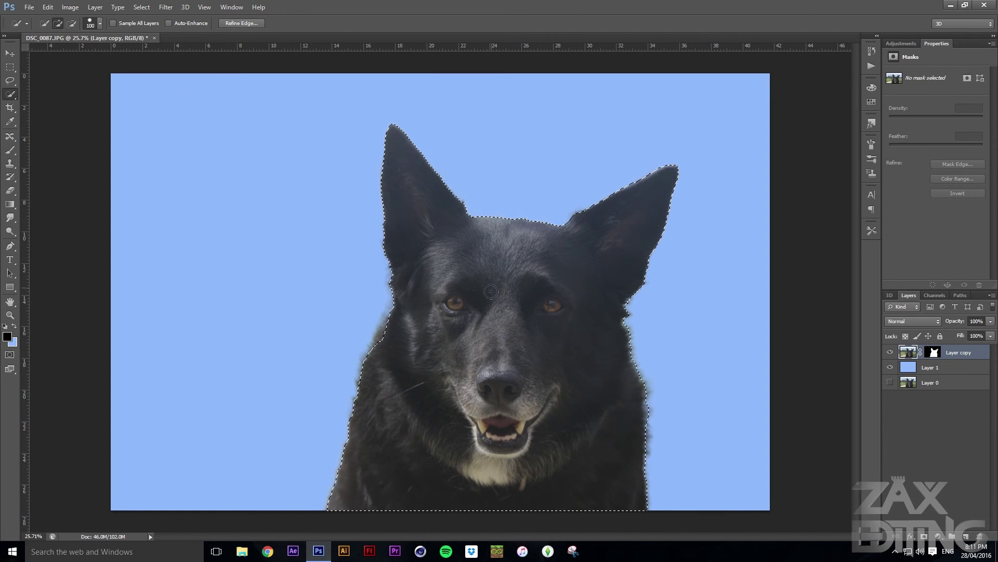
{"action": "right_click", "coordinate": [495, 290]}
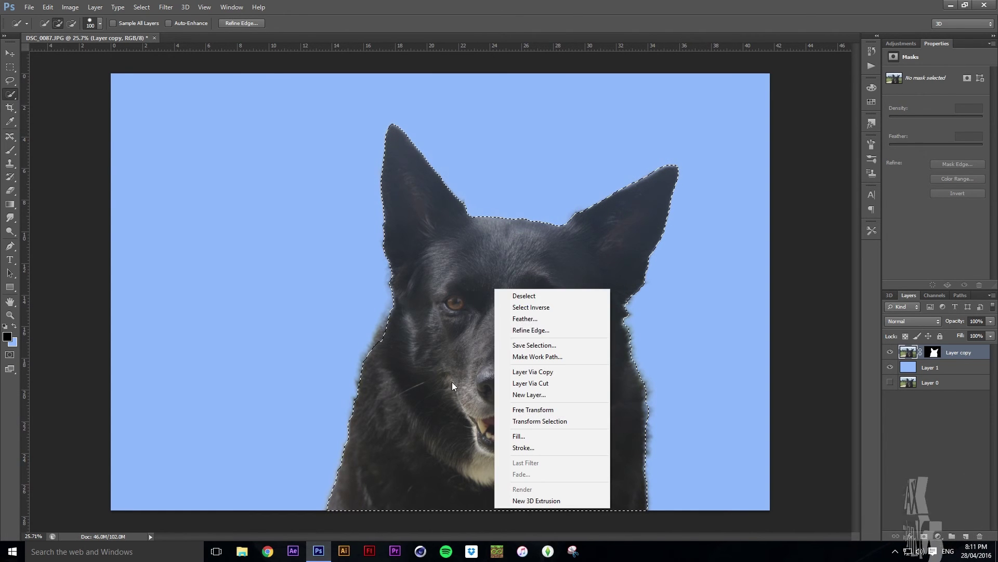
{"action": "left_click", "coordinate": [534, 331]}
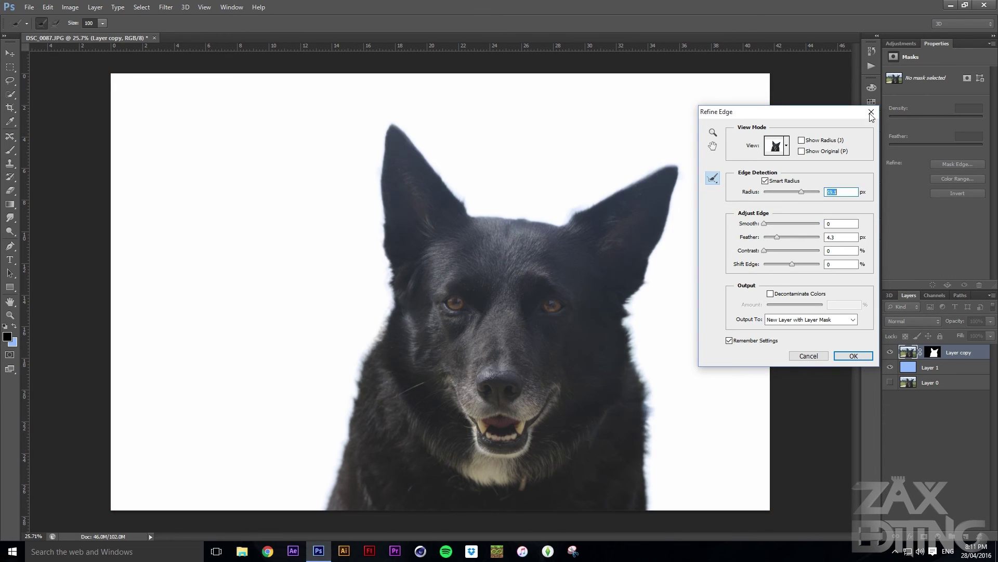
{"action": "left_click", "coordinate": [871, 112]}
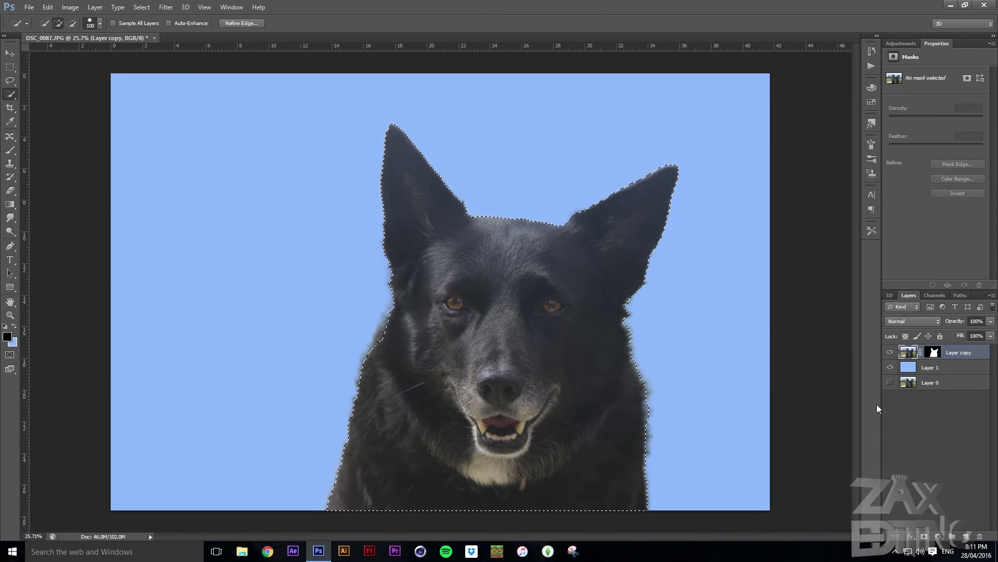